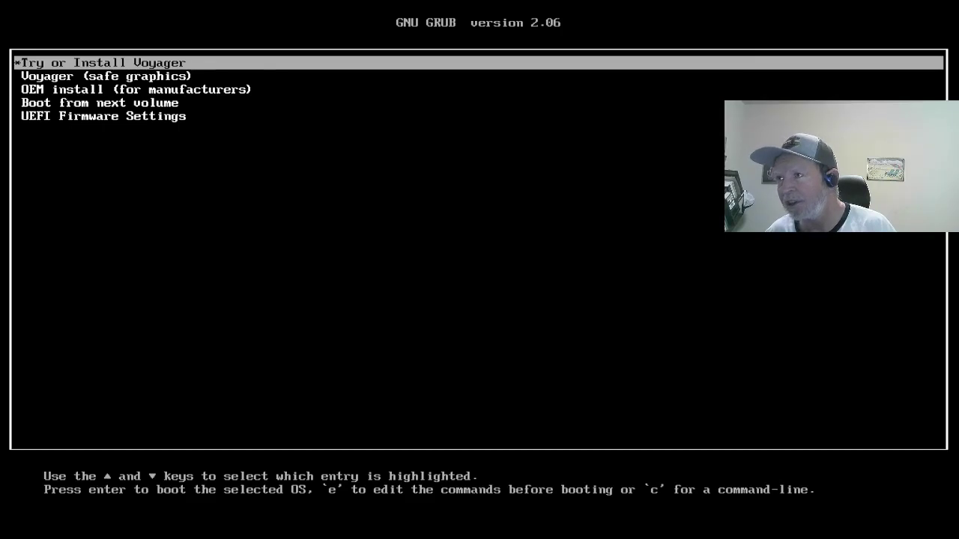
- Boot the Try or Install Voyager entry and start the Voyager live session without installing
key("Return")
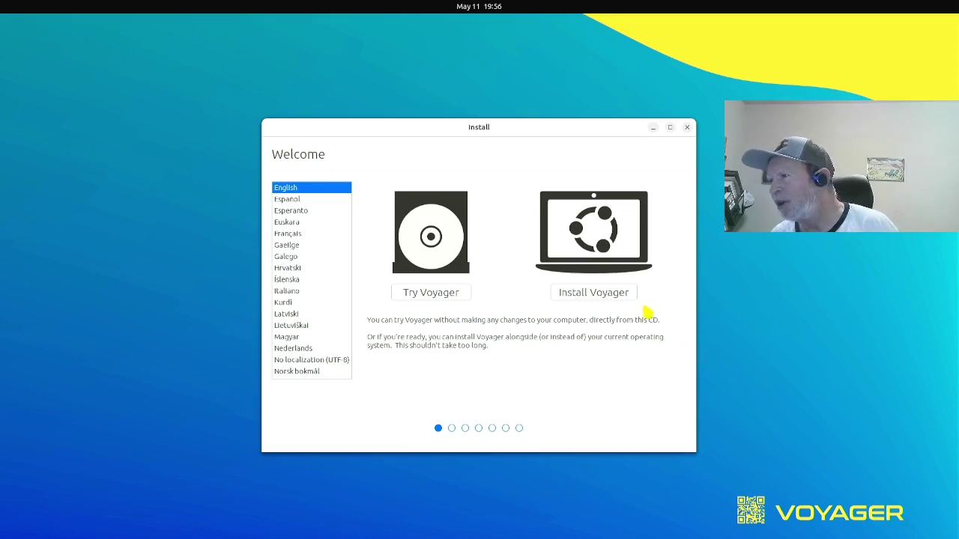
left_click(457, 298)
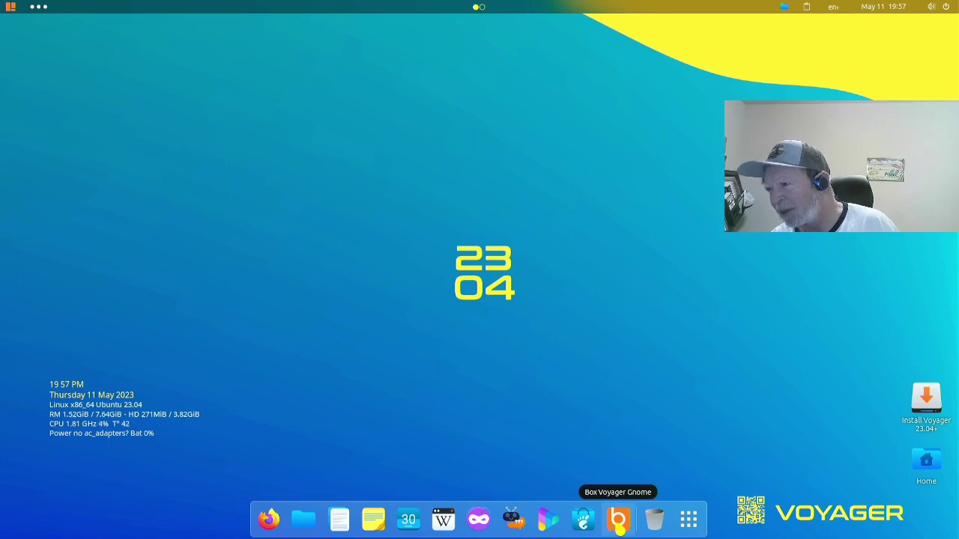
- Browse all pages of installed applications, including the contents of the Utilities folder
left_click(691, 523)
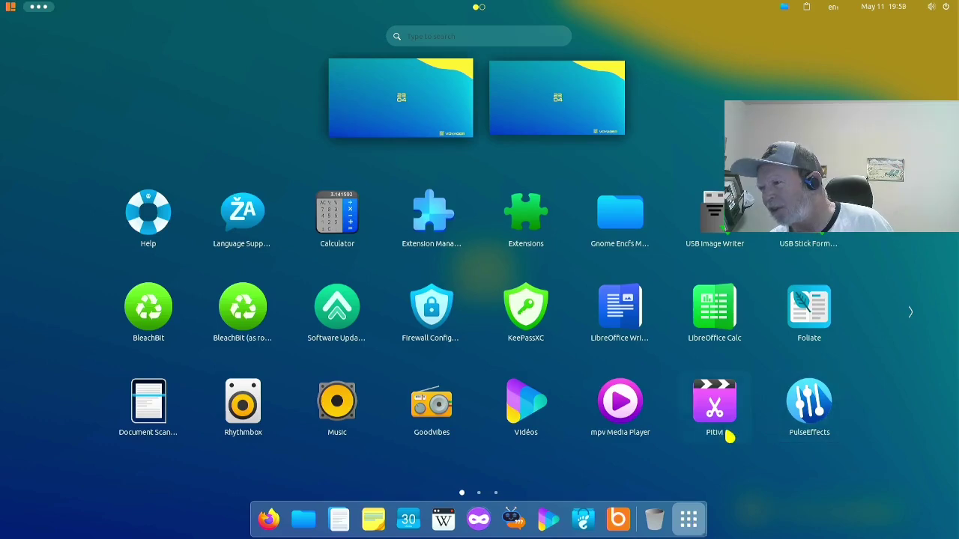
left_click(483, 495)
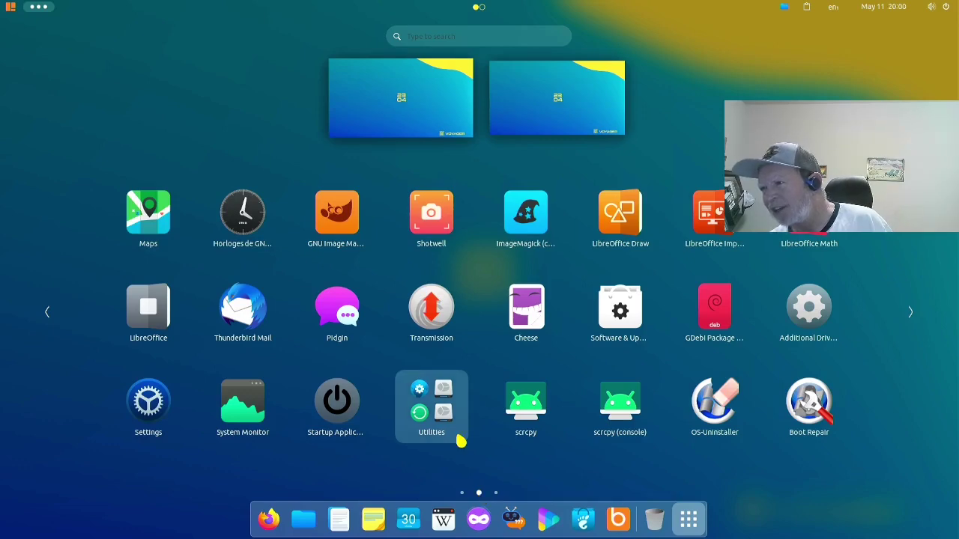
left_click(460, 440)
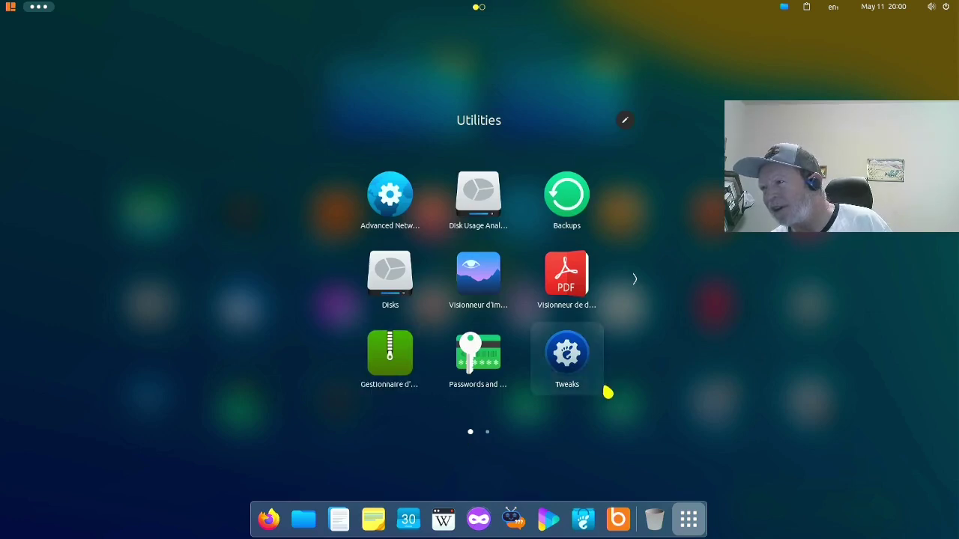
left_click(488, 433)
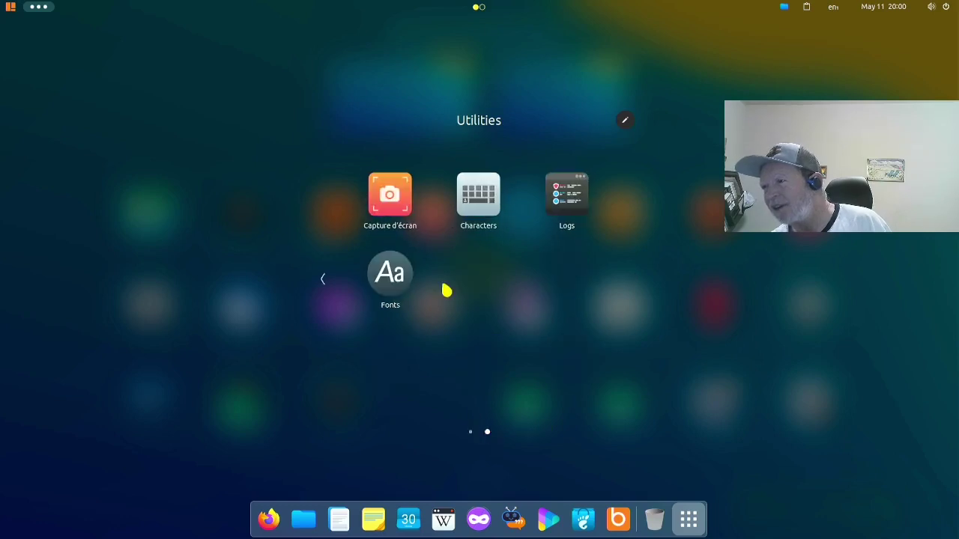
left_click(750, 440)
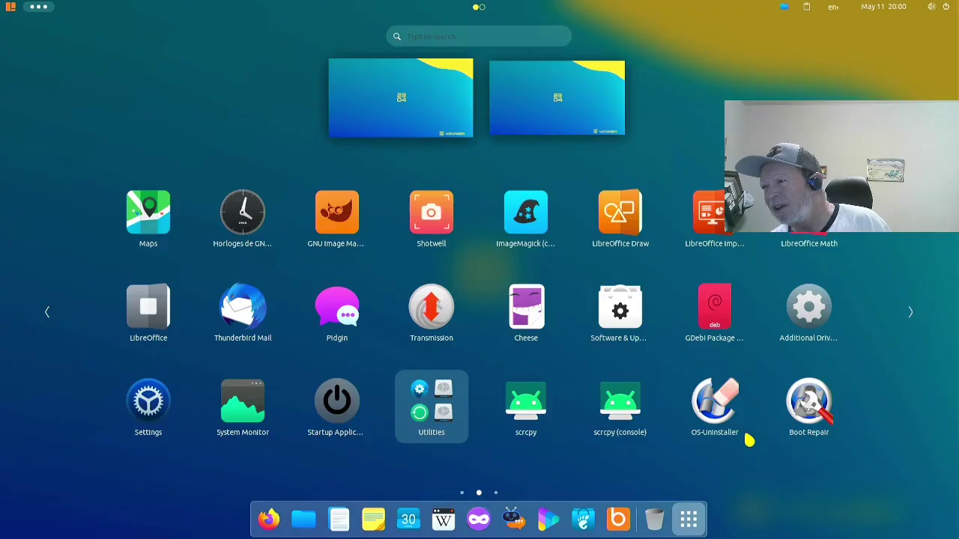
left_click(496, 493)
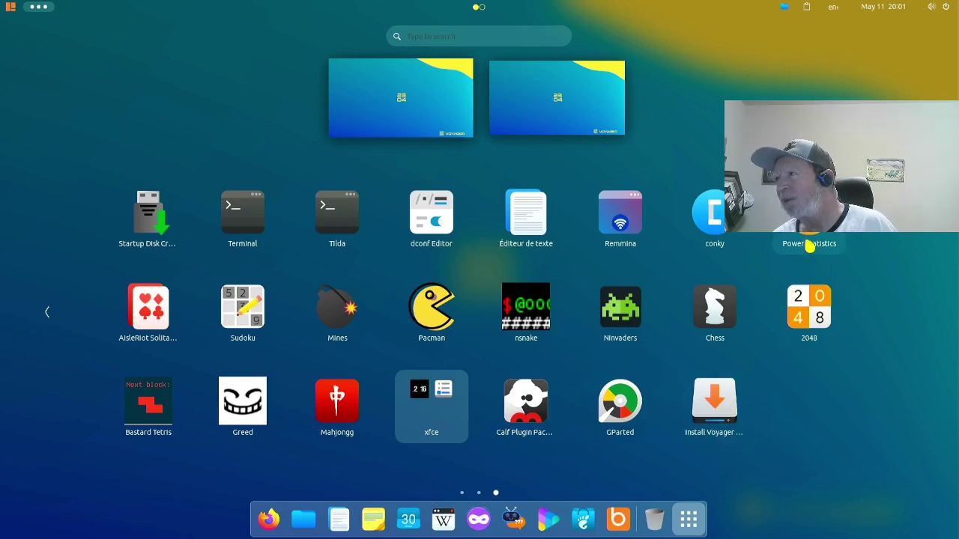
- Connect to the home Wi-Fi network from the available networks by entering its password
left_click(938, 9)
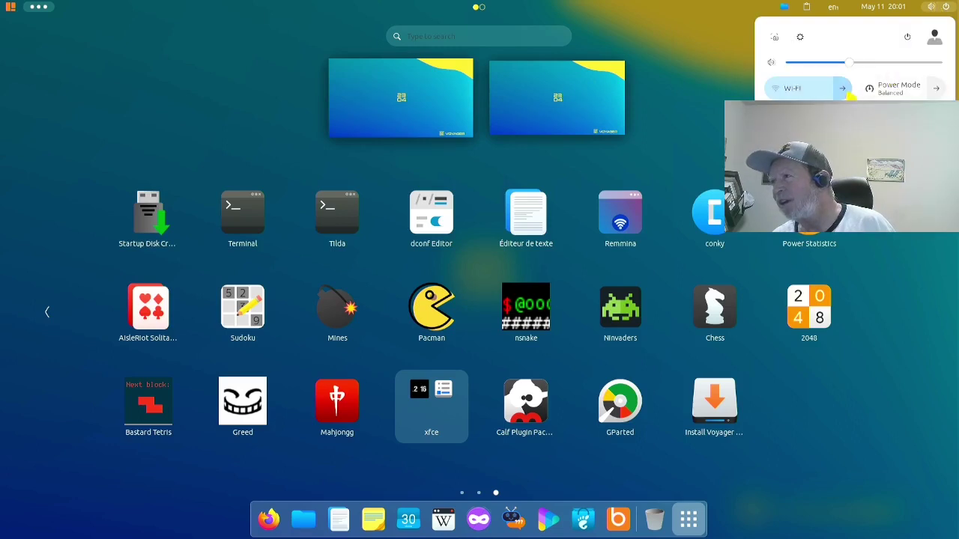
left_click(843, 88)
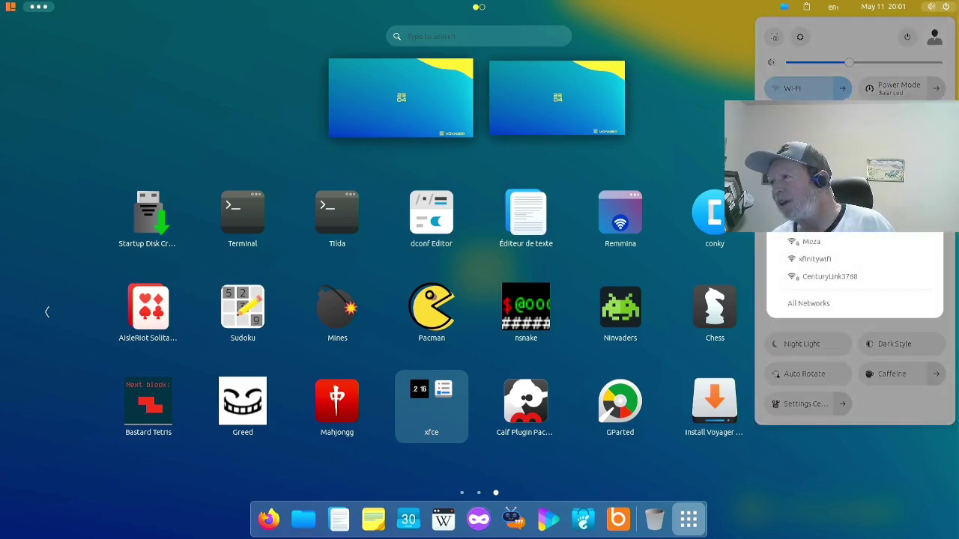
left_click(812, 224)
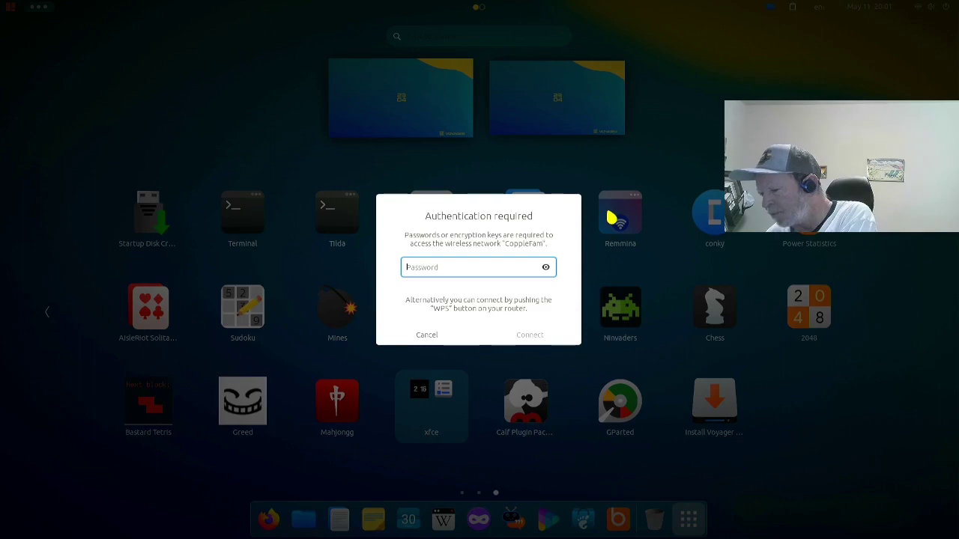
type("••••••••••••••")
key("Return")
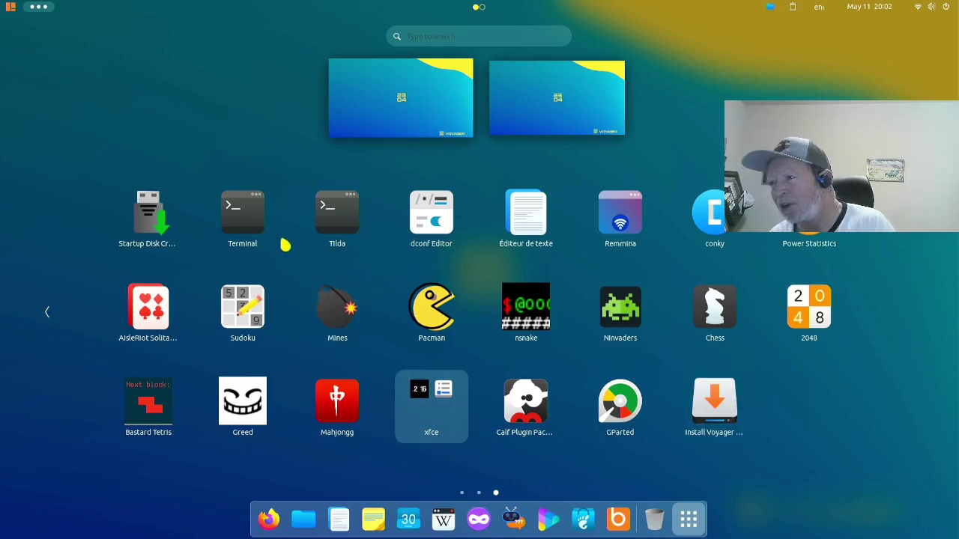
- Run uname -rs in a terminal to check the kernel release, and close the terminal
left_click(242, 217)
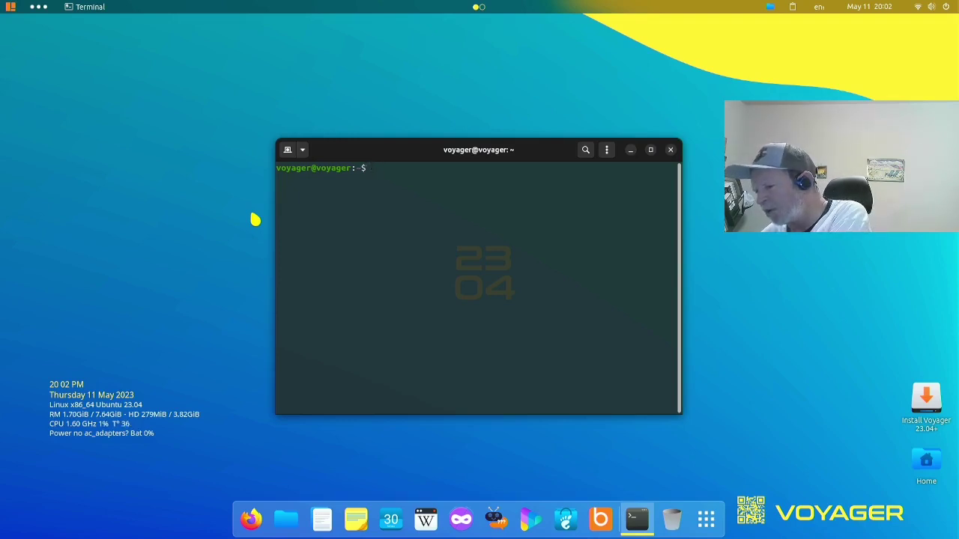
type("unam")
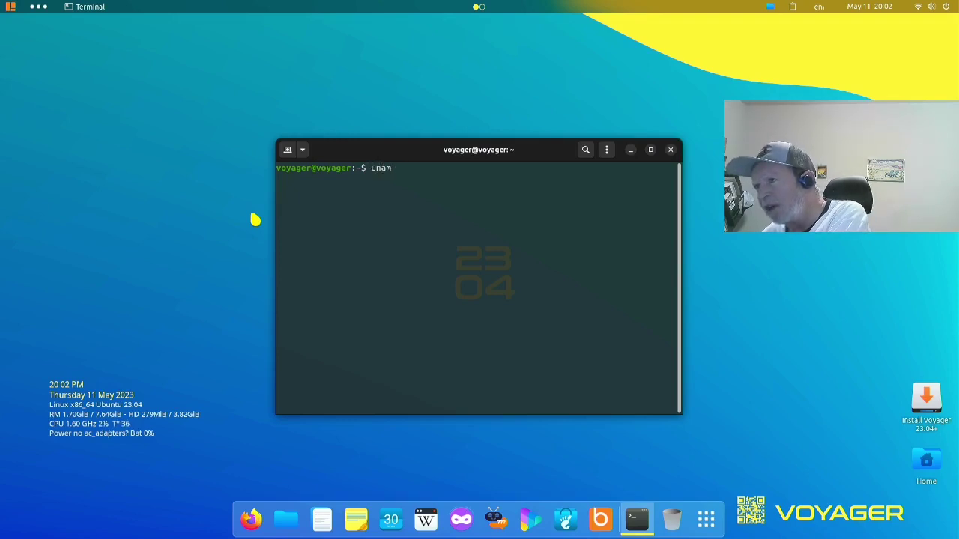
key("BackSpace")
type("me -RS")
key("BackSpace")
key("BackSpace")
type("rs")
key("Return")
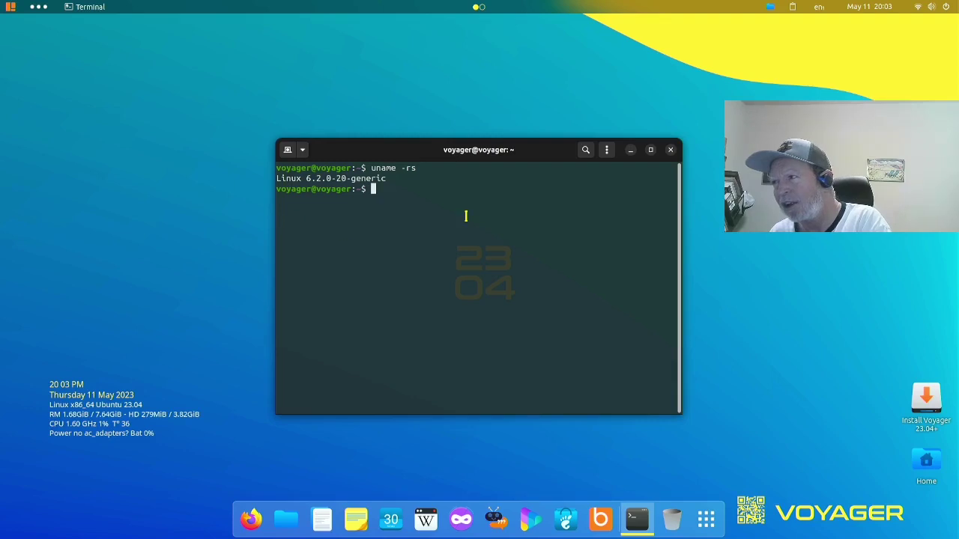
left_click(673, 152)
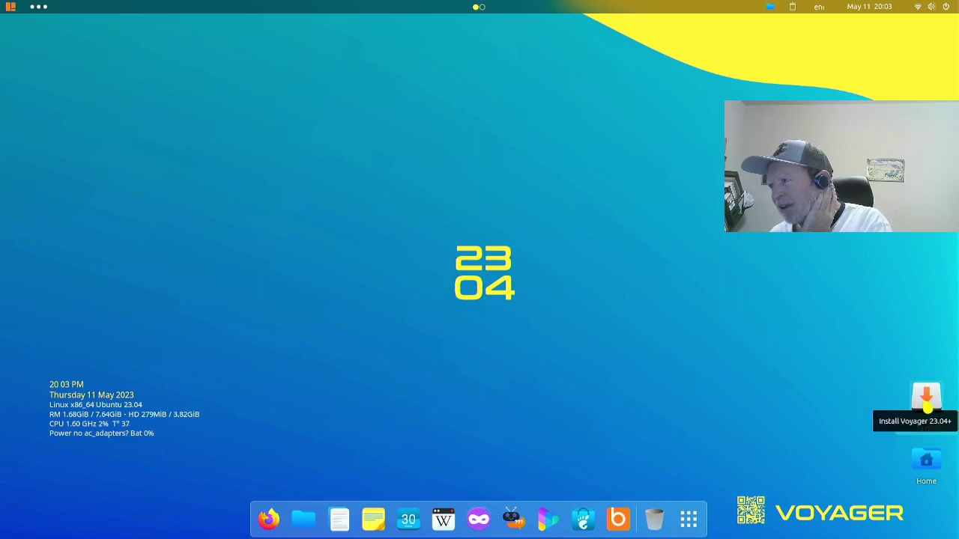
- Launch the Voyager 23.04 installer and accept English as the language with the English (US) keyboard layout
double_click(926, 398)
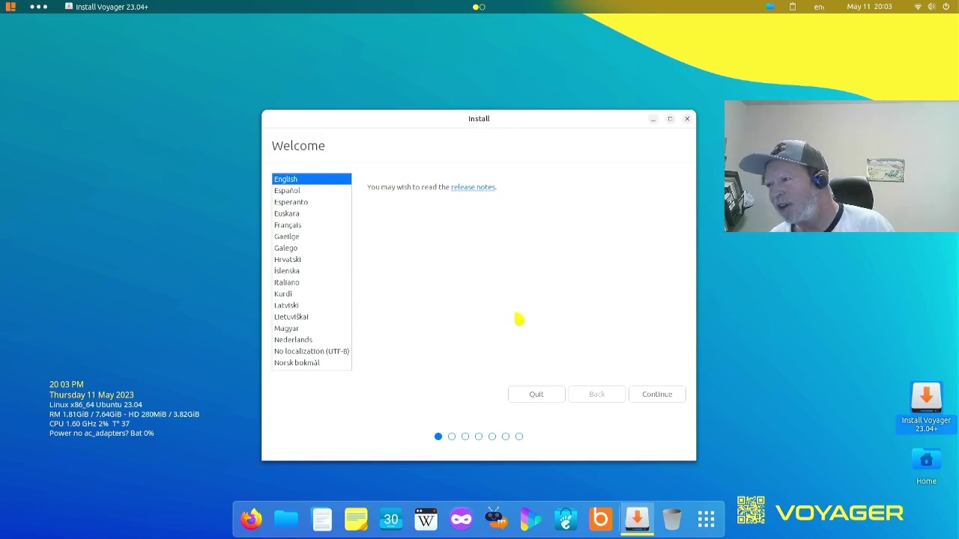
left_click(646, 392)
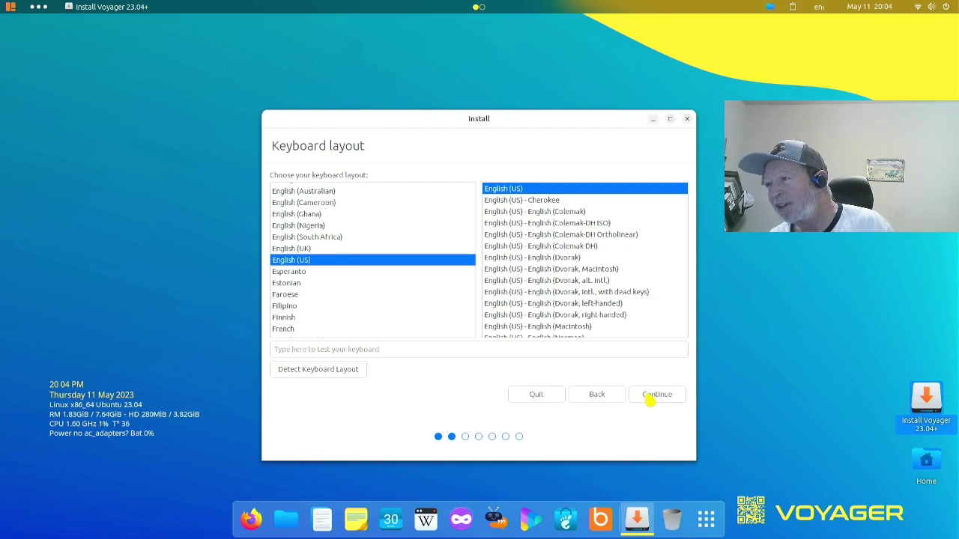
left_click(648, 401)
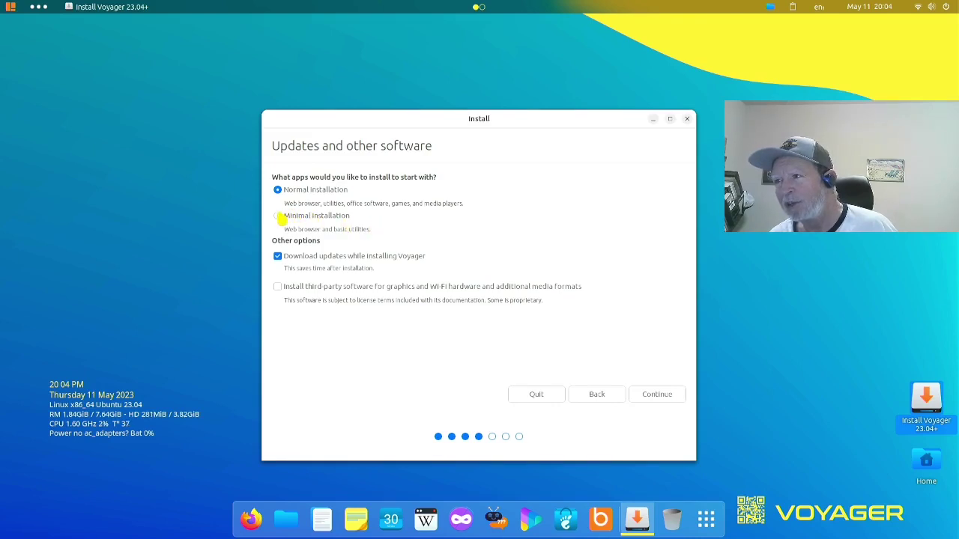
- Choose the minimal installation with third-party graphics, Wi-Fi and media software included, and proceed to the installation type
left_click(278, 216)
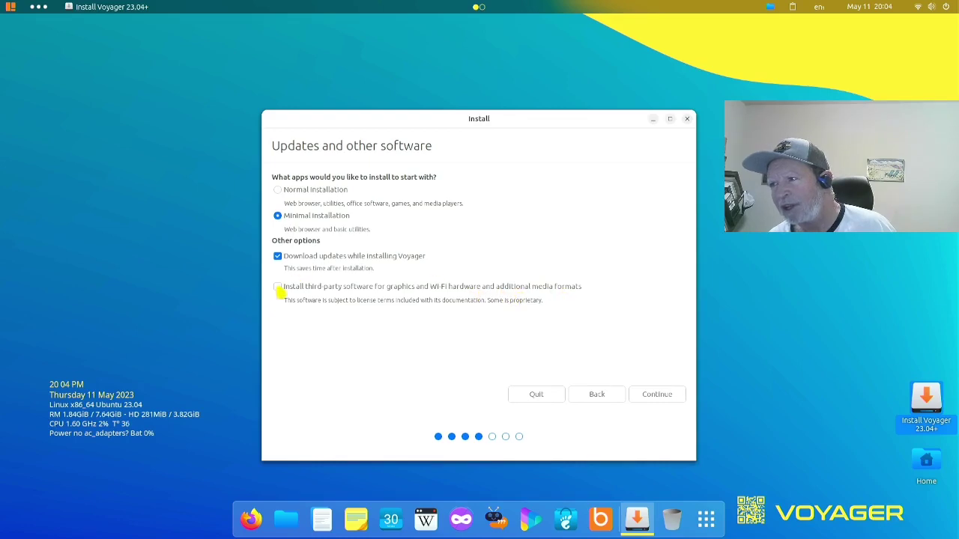
left_click(277, 288)
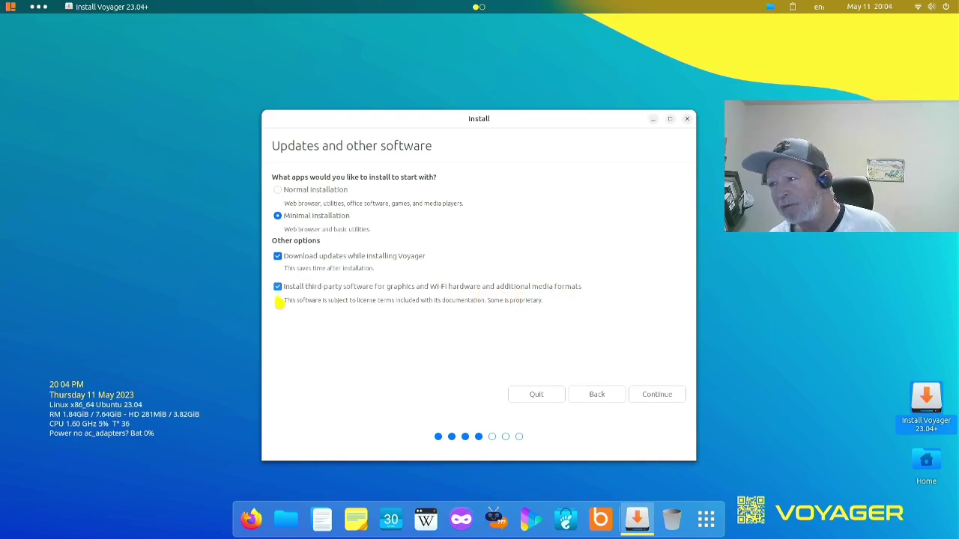
left_click(650, 395)
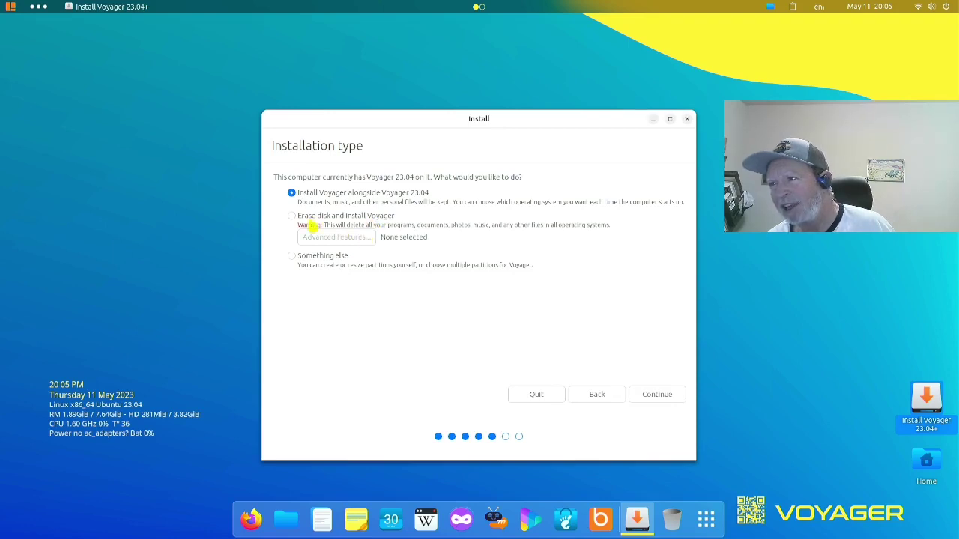
left_click(292, 216)
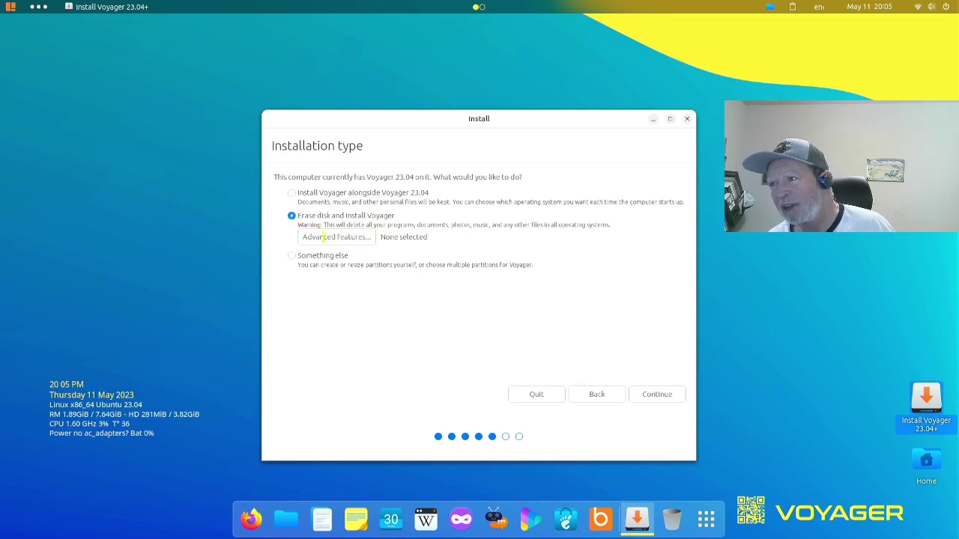
left_click(327, 239)
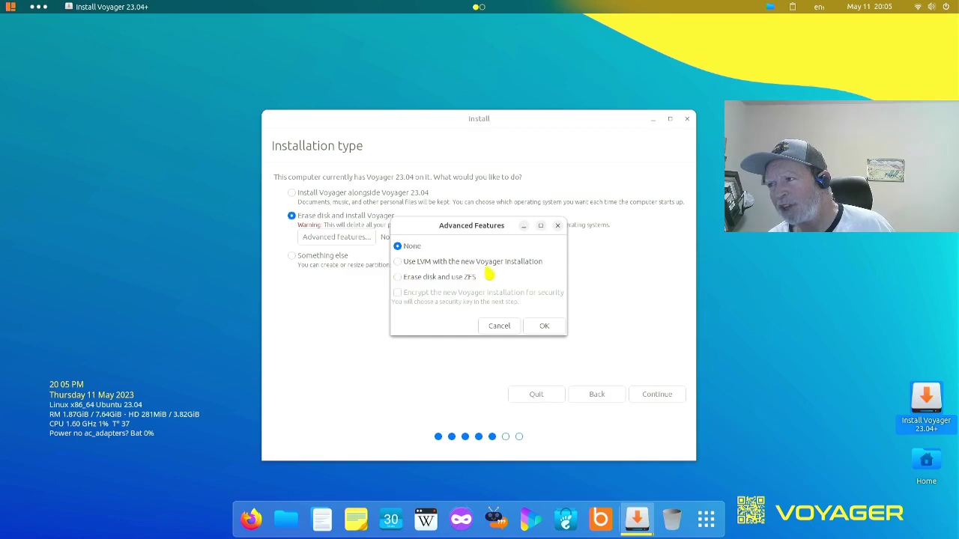
left_click(541, 326)
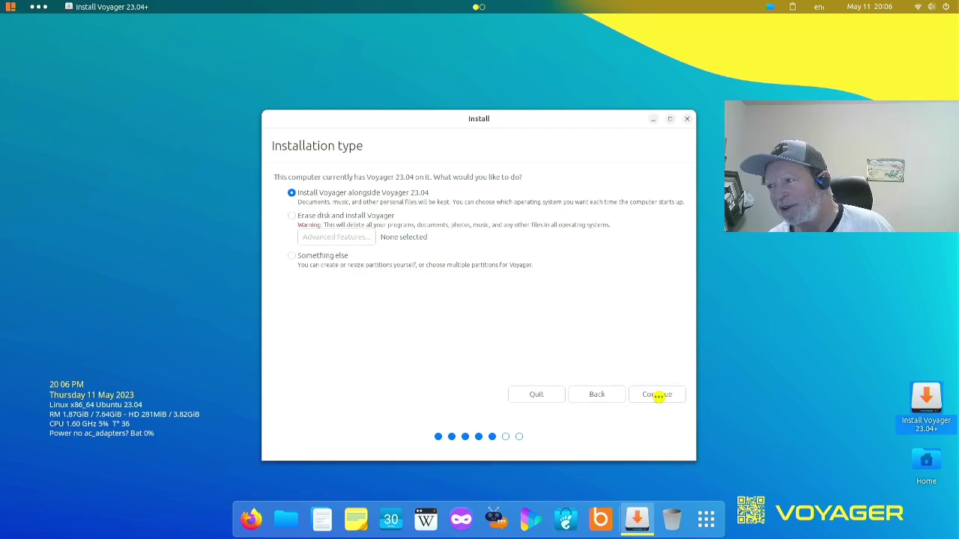
- Install Voyager alongside Voyager 23.04, allocating 116.2 GB to the new system, and write the partition changes to disk
left_click(657, 395)
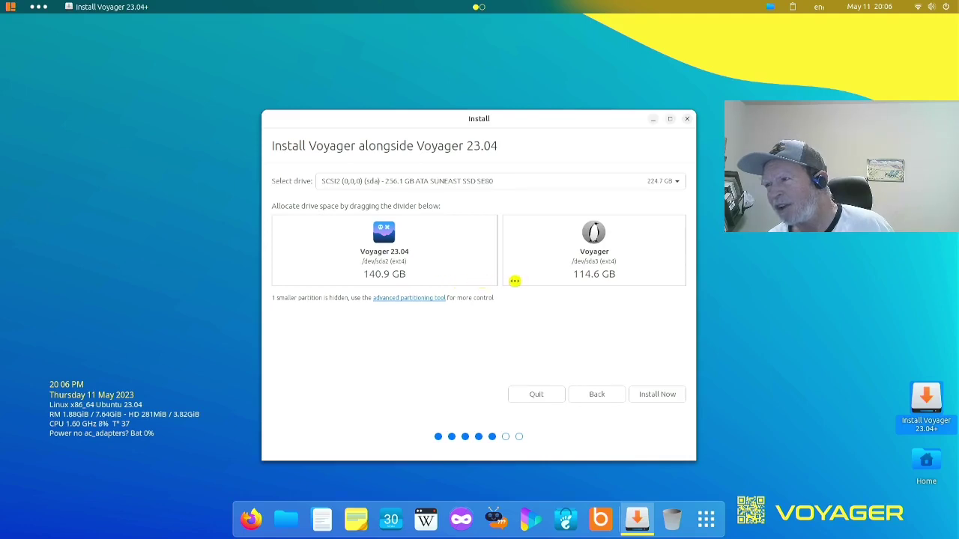
left_click_drag(500, 276, 499, 273)
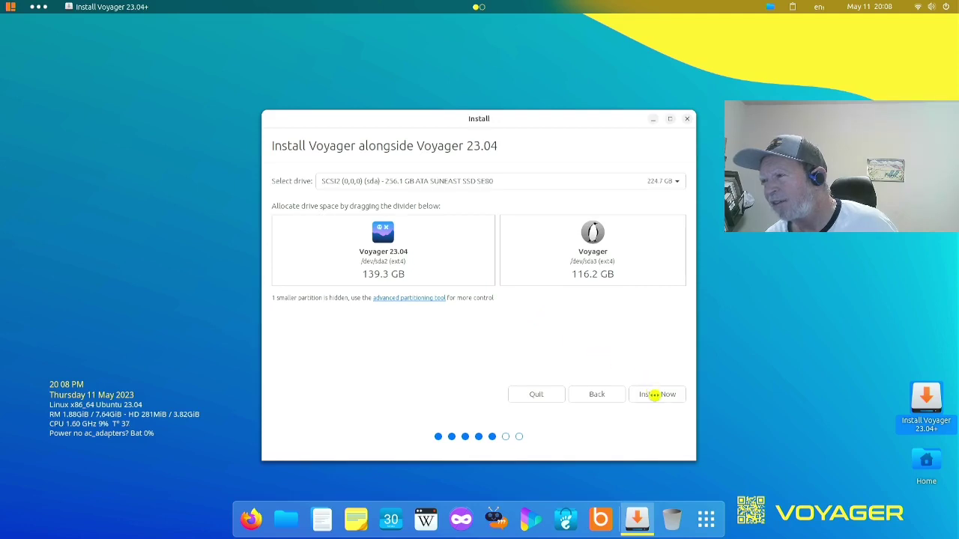
left_click(655, 395)
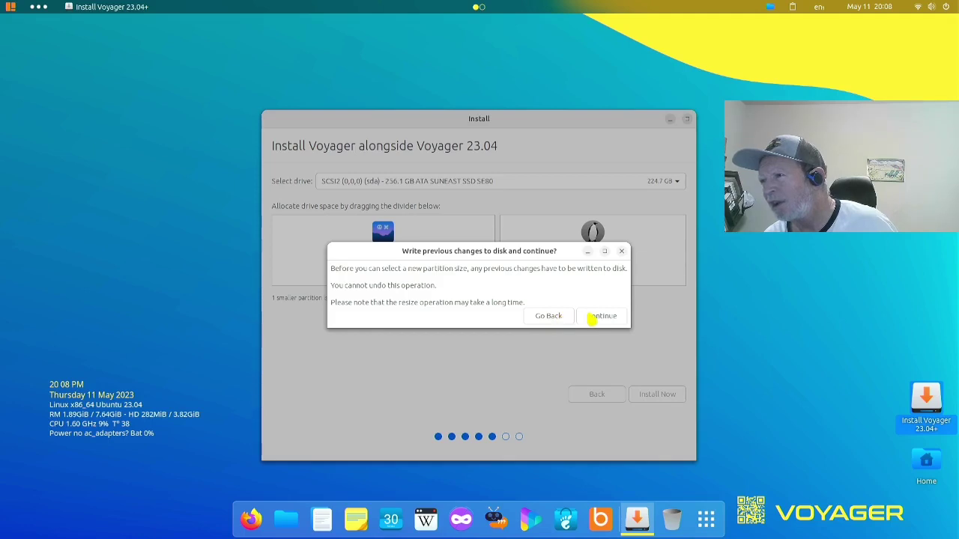
left_click(589, 316)
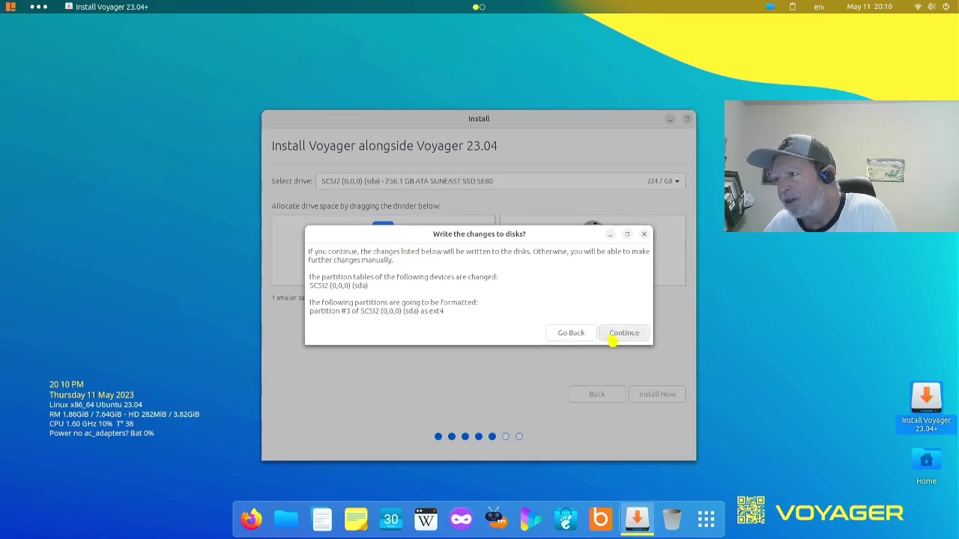
left_click(611, 336)
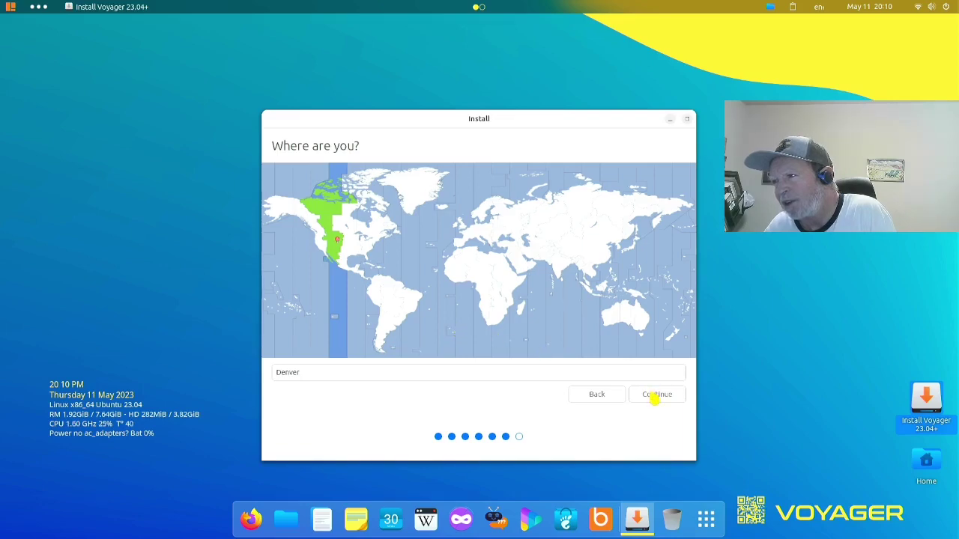
- Accept Denver as the time zone and enter the account holder's full name
left_click(652, 395)
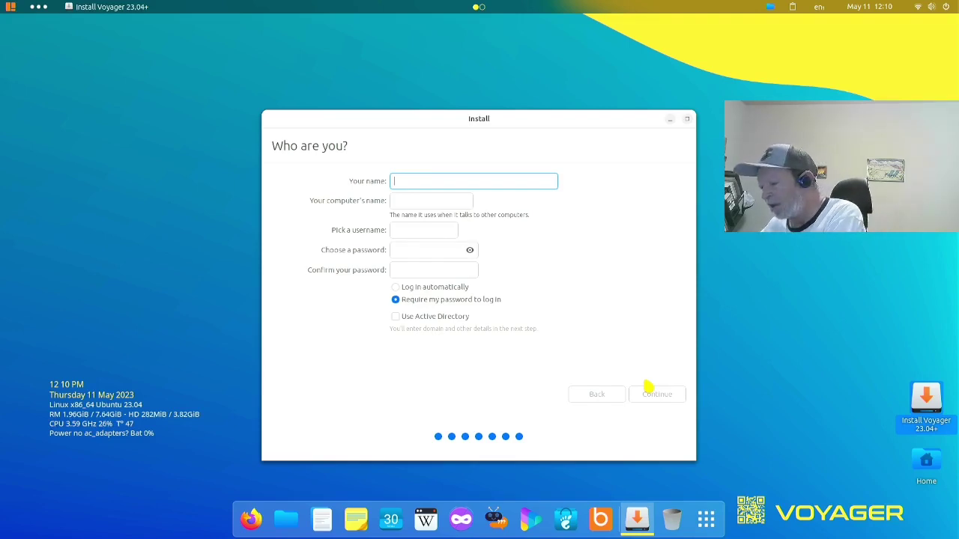
type("Rik")
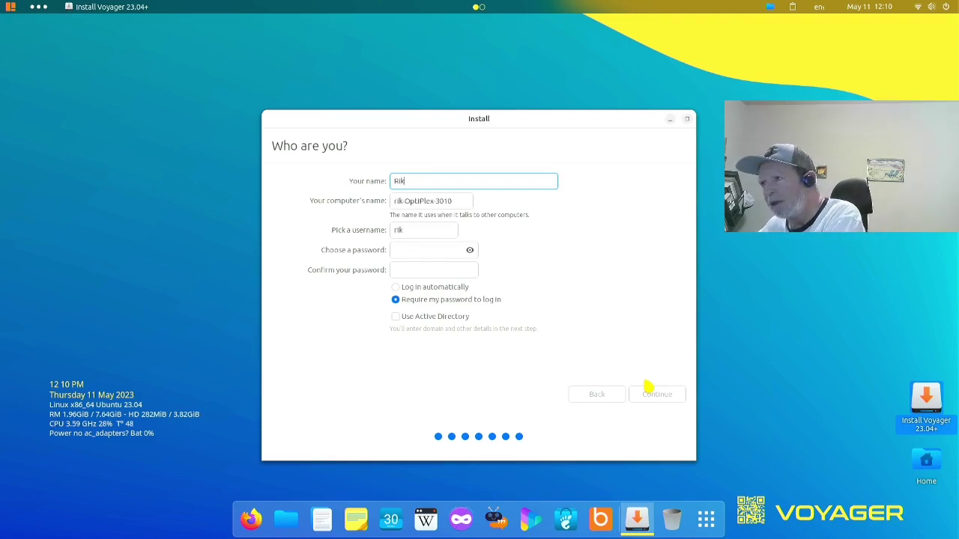
key("BackSpace")
type("ck Copple")
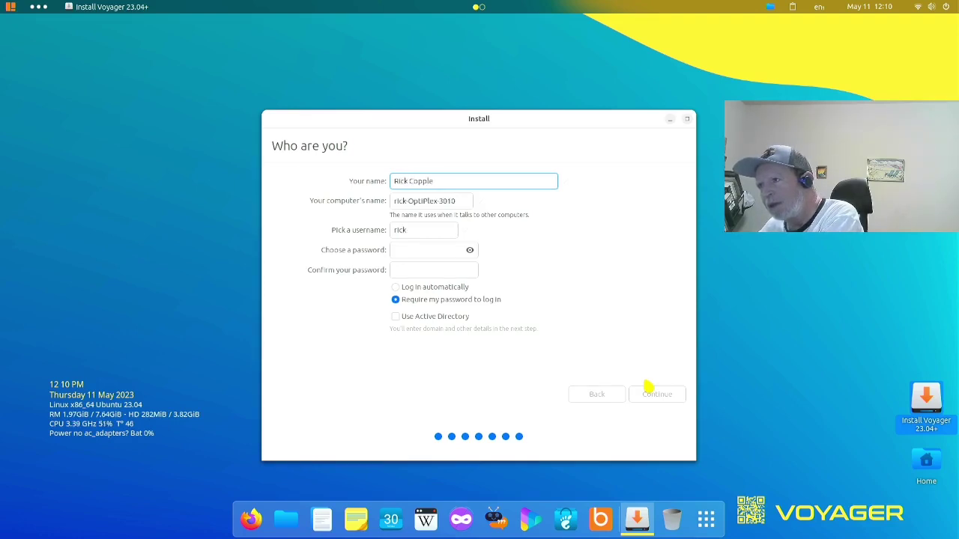
- Replace the suggested computer name with dello
key("Tab")
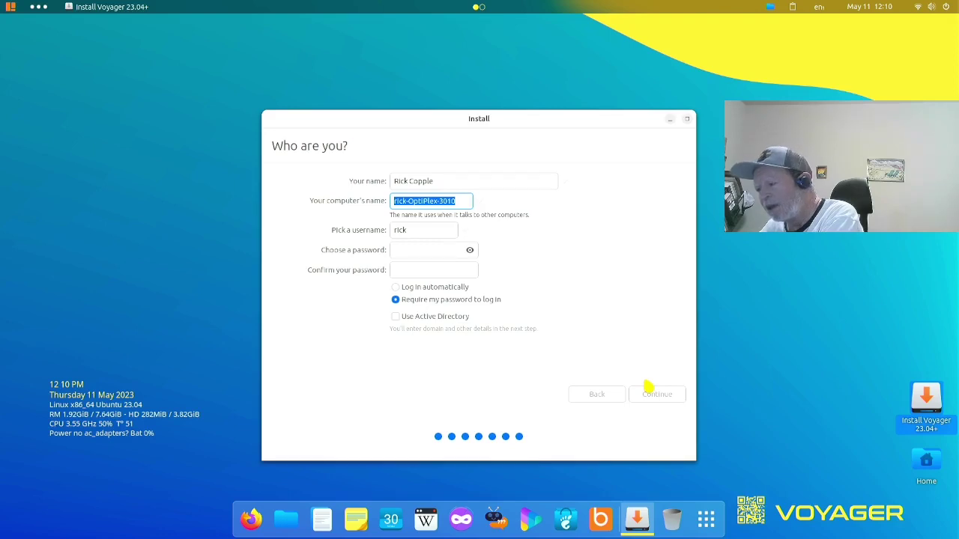
type("sw")
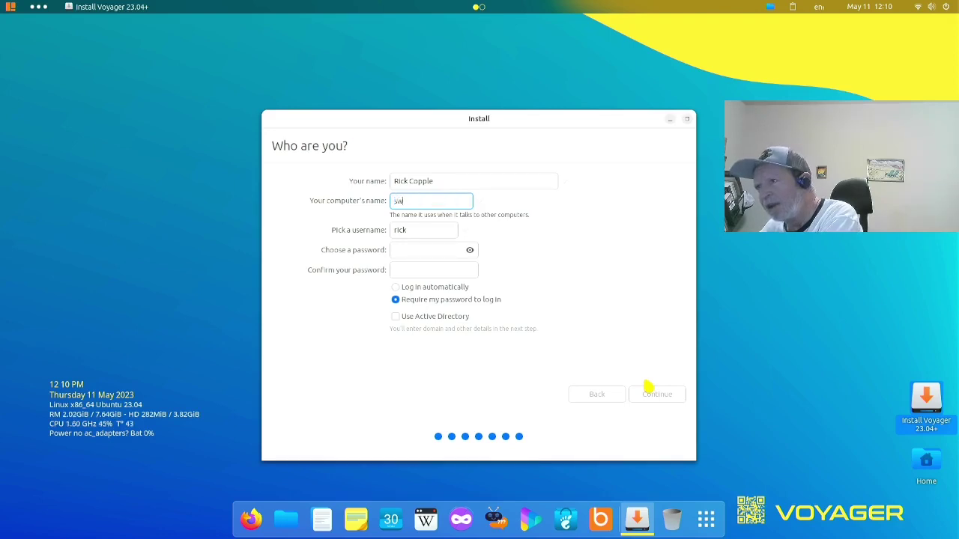
key("BackSpace")
key("BackSpace")
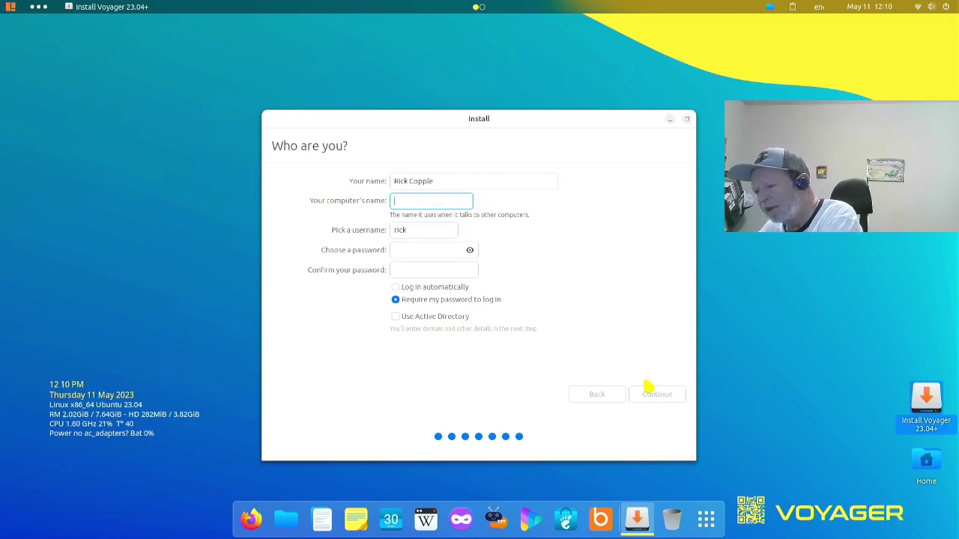
type("de")
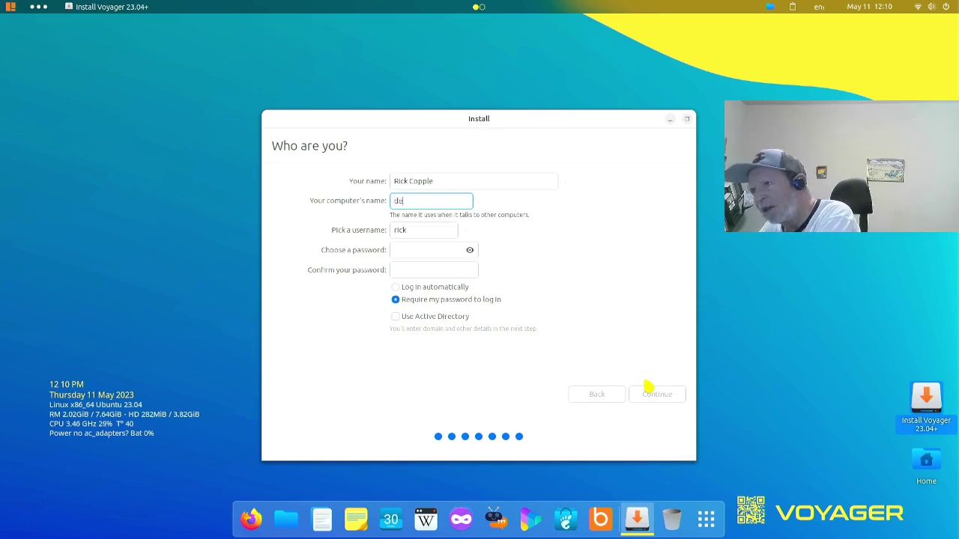
type("llo")
key("Tab")
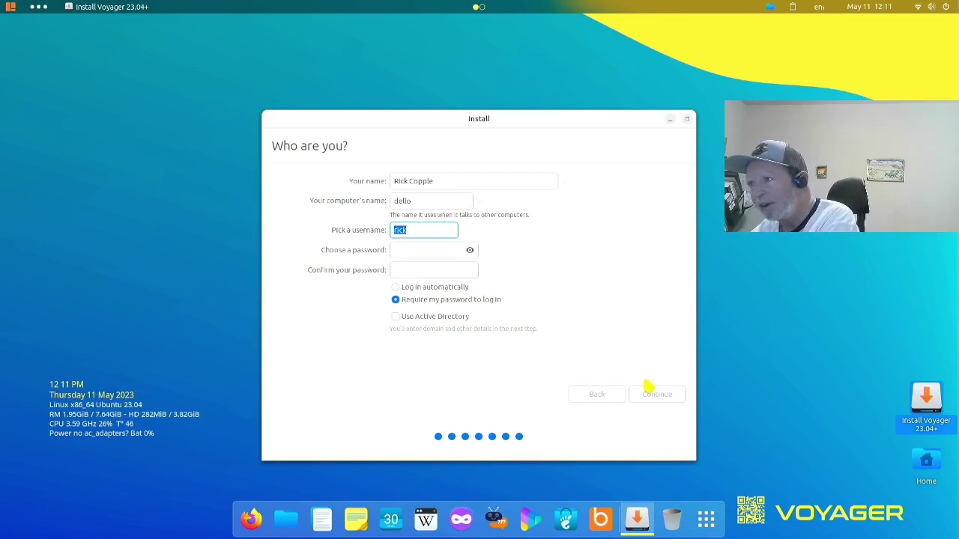
- Keep the suggested username, enter and confirm the account password with password login required, and continue the installation
key("Tab")
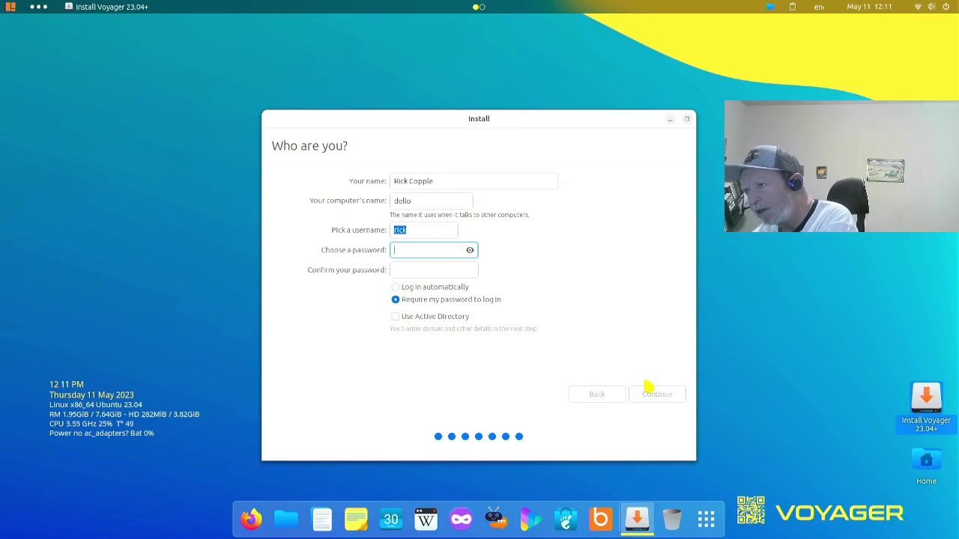
type("******")
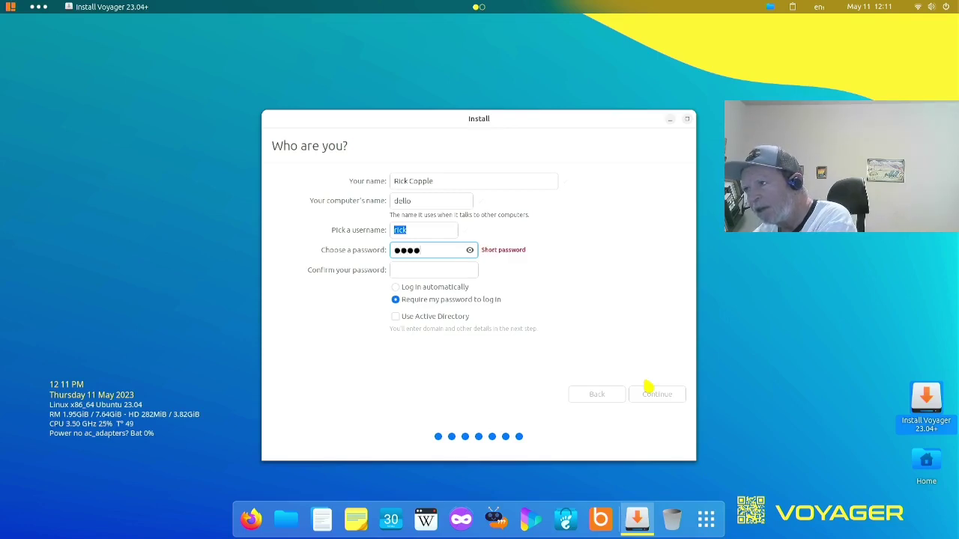
key("Tab")
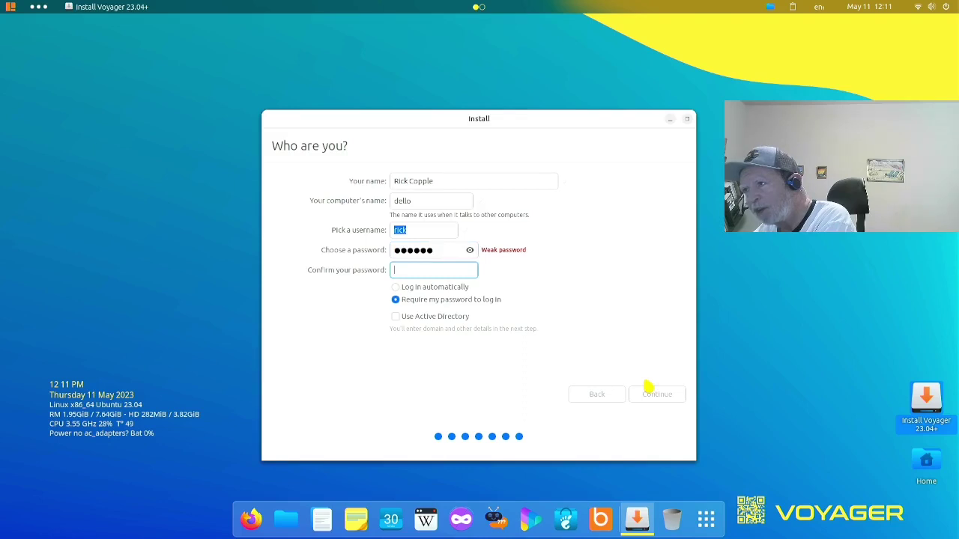
type("******")
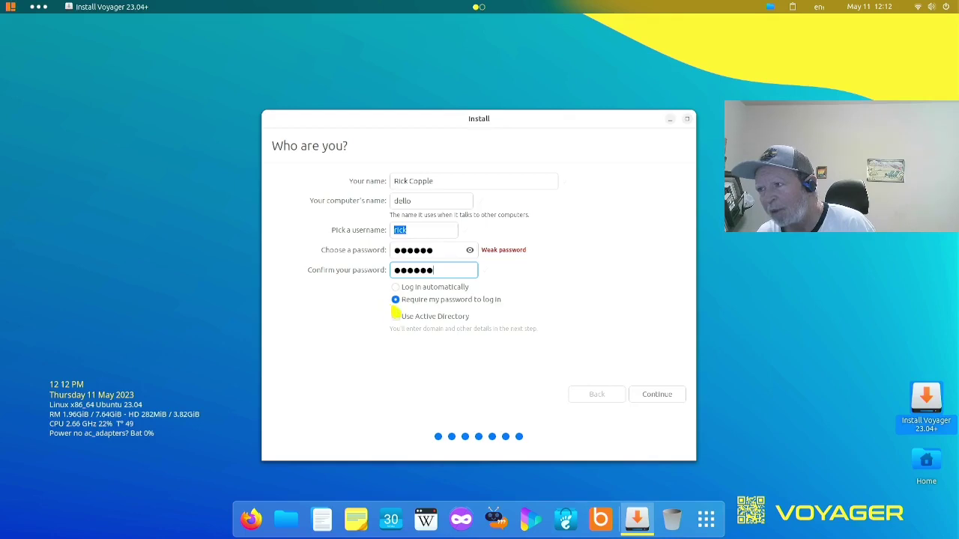
key("Return")
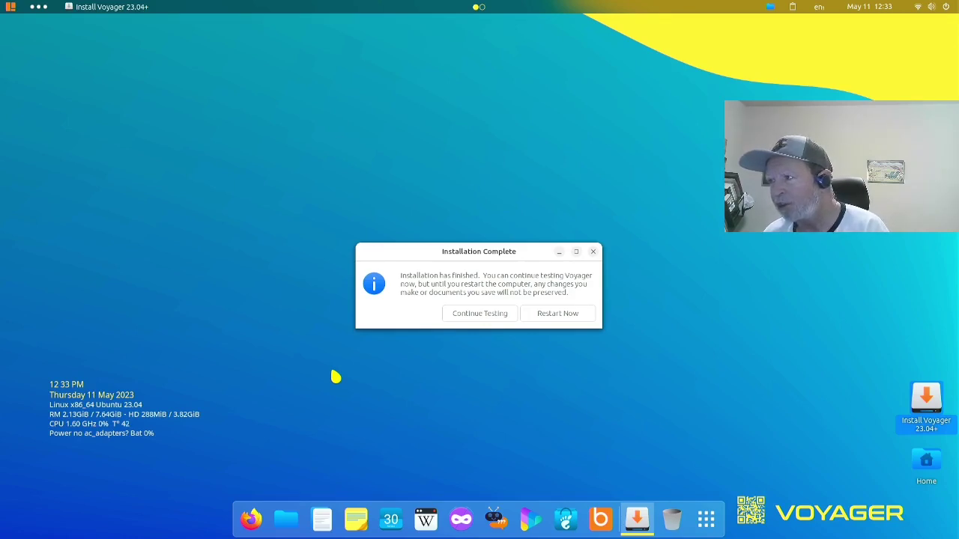
- Restart the computer after installation, browse the GRUB entries as far as Voyager 23.04 on /dev/sda2, and return to the Ubuntu entry to boot it
left_click(548, 314)
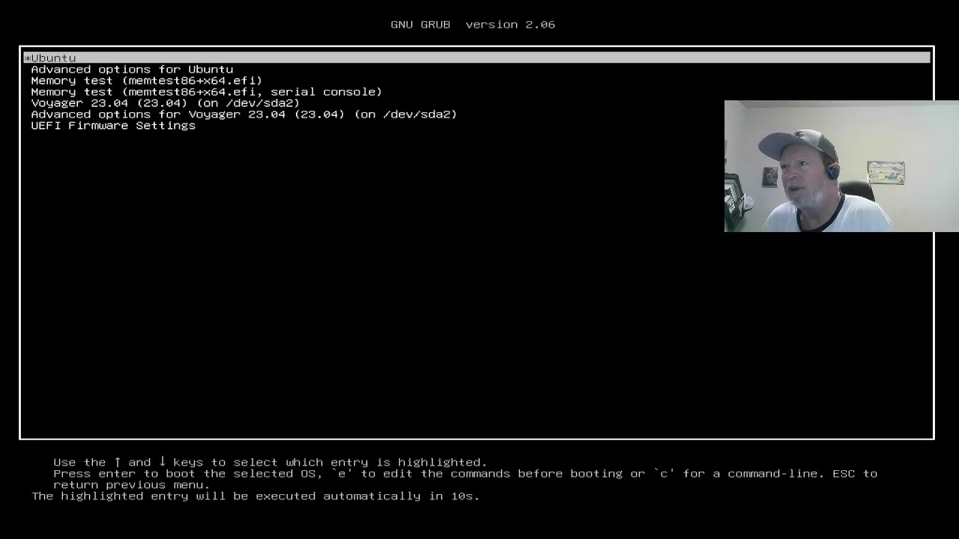
key("Down")
key("Down")
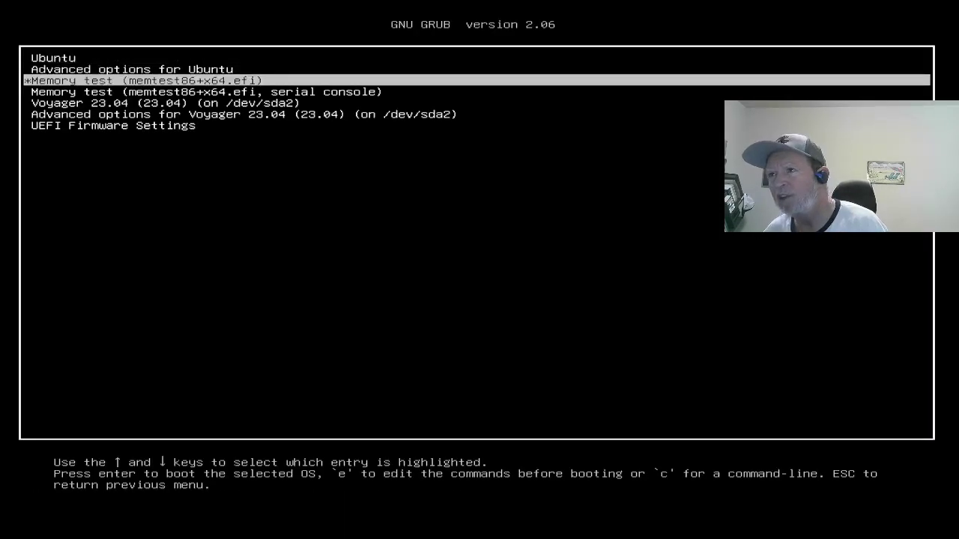
key("Down")
key("Down")
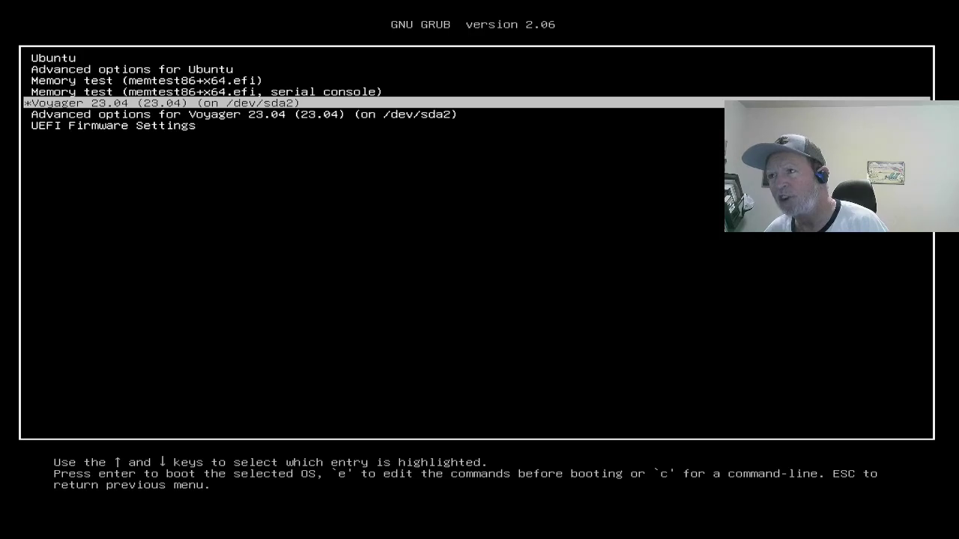
key("Up")
key("Up")
key("Up")
key("Up")
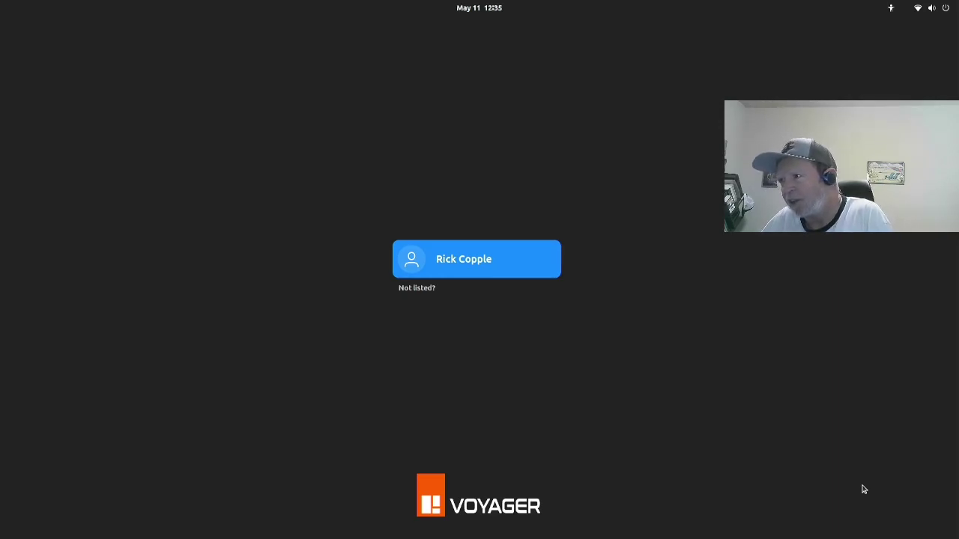
- Select the user account, choose Xfce Session as the desktop session, and log in with the account password
key("Return")
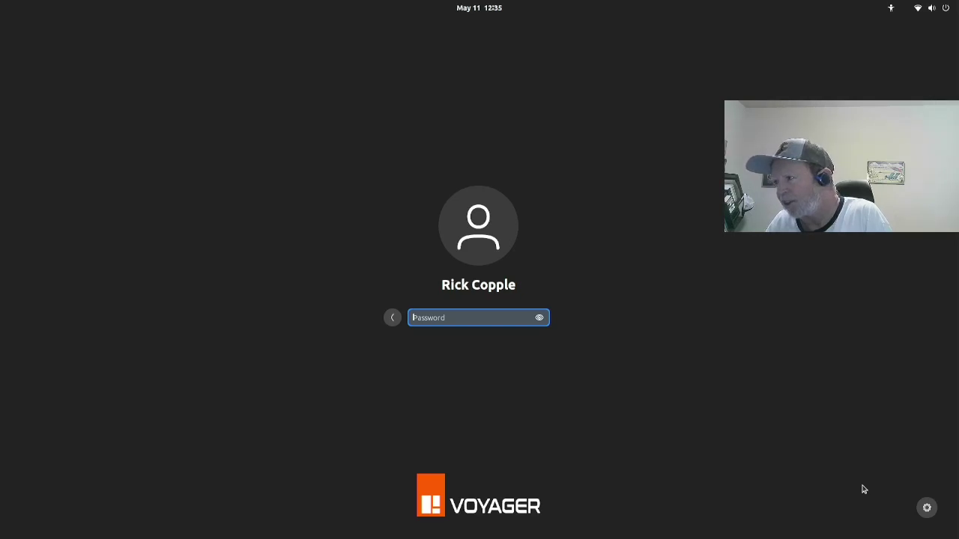
left_click(929, 512)
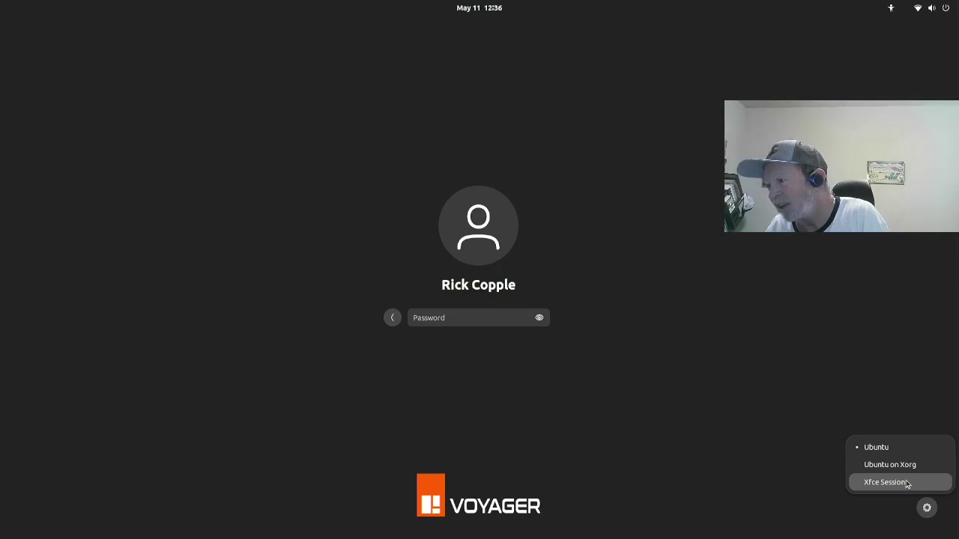
left_click(907, 484)
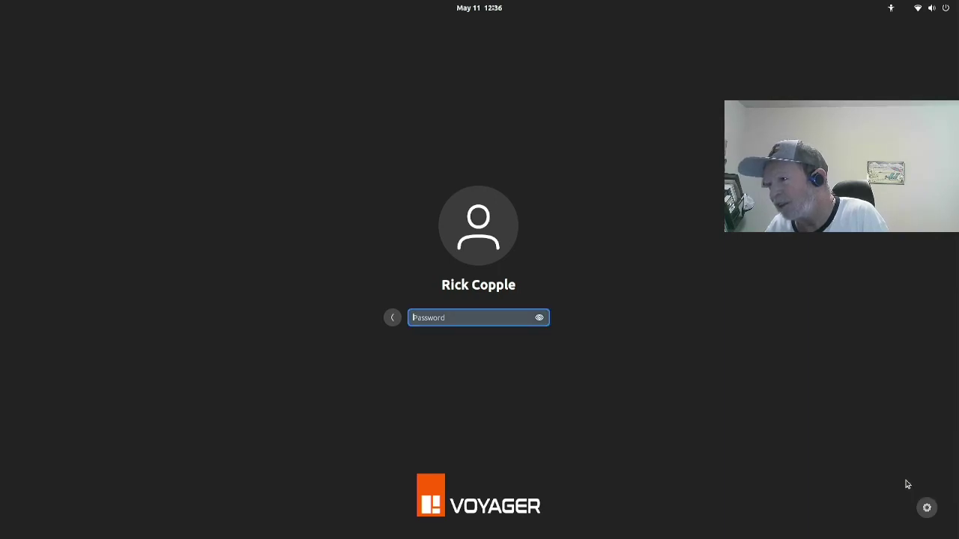
type("••••••")
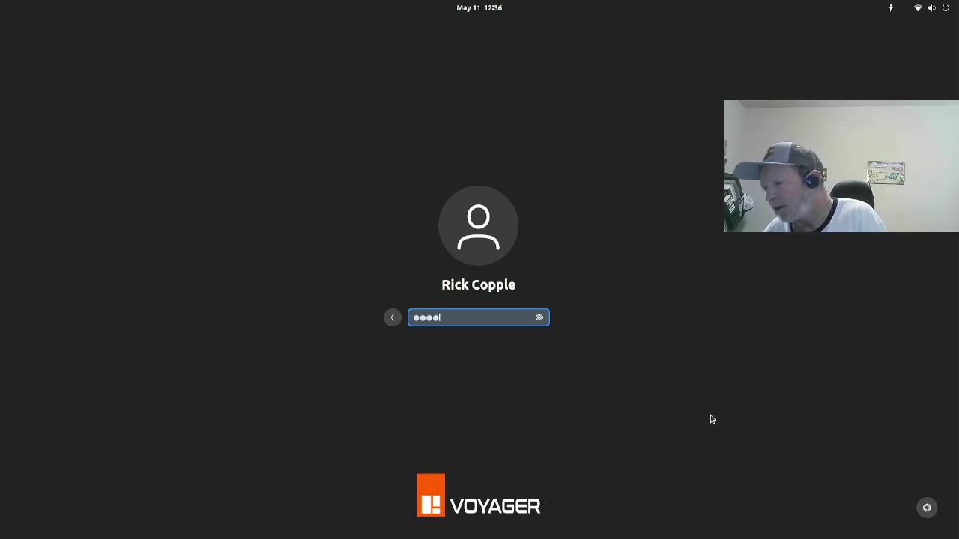
key("Return")
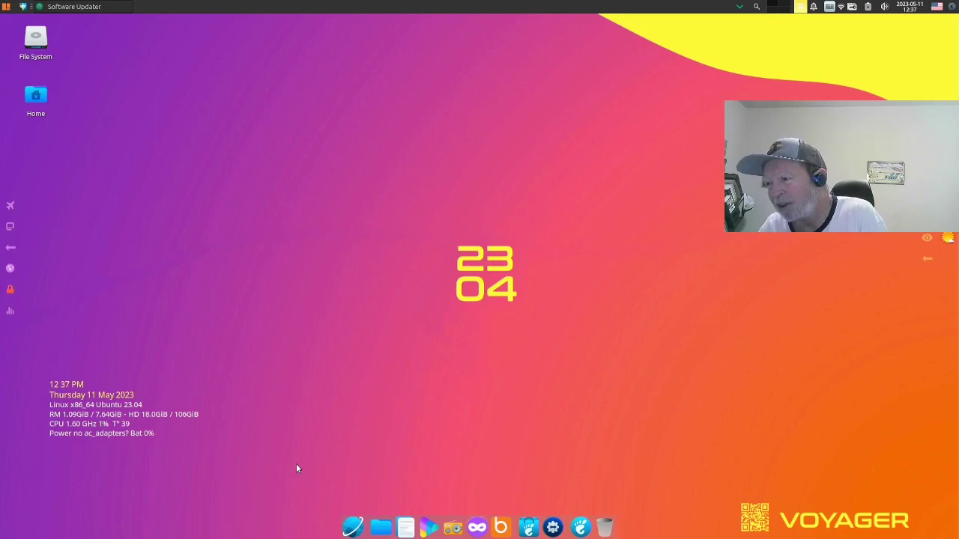
- Open Firefox from the dock, check its version in the About Mozilla Firefox window, and close the browser
left_click(352, 524)
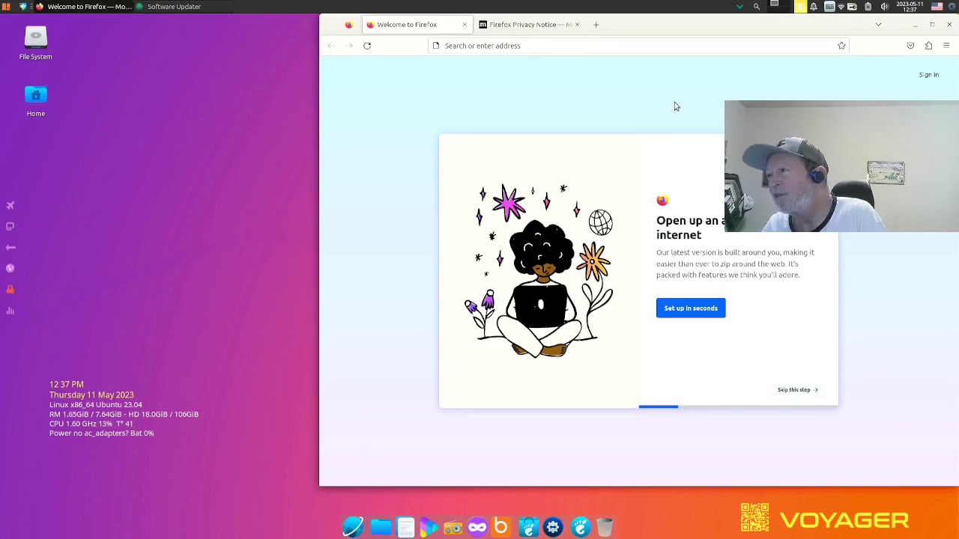
key("alt+h")
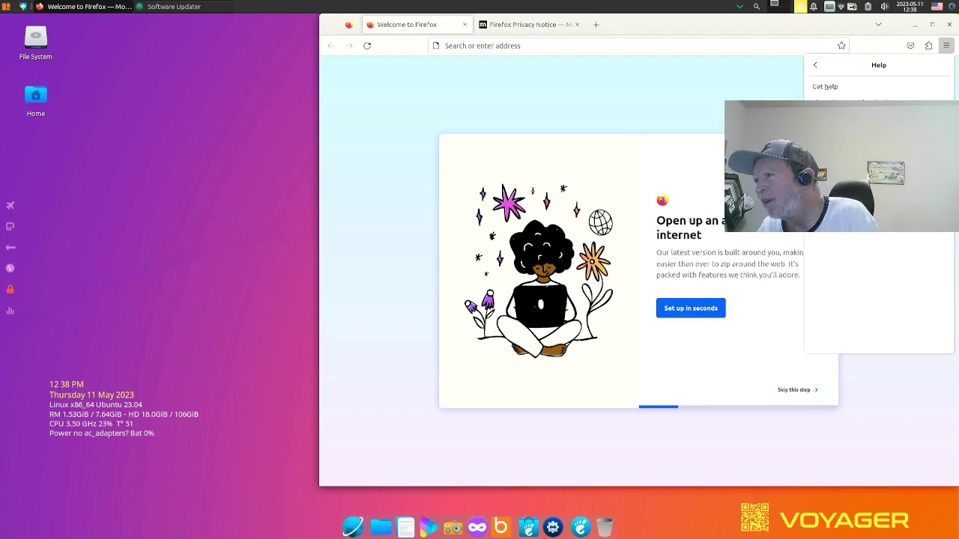
key("a")
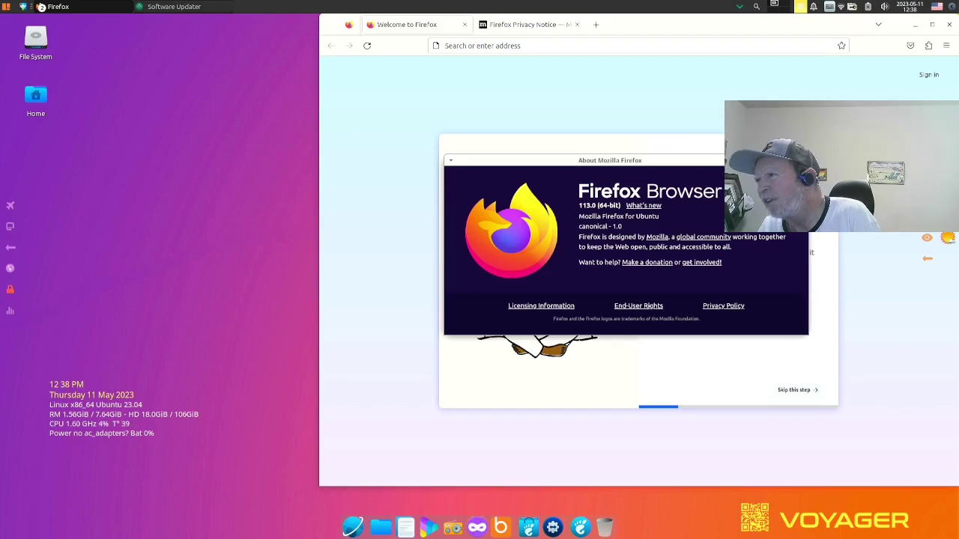
key("Escape")
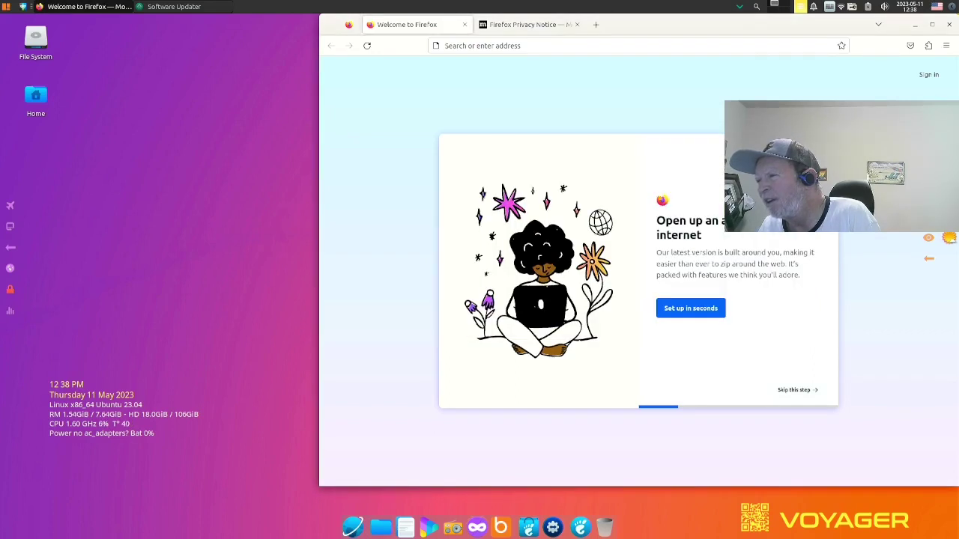
left_click(948, 27)
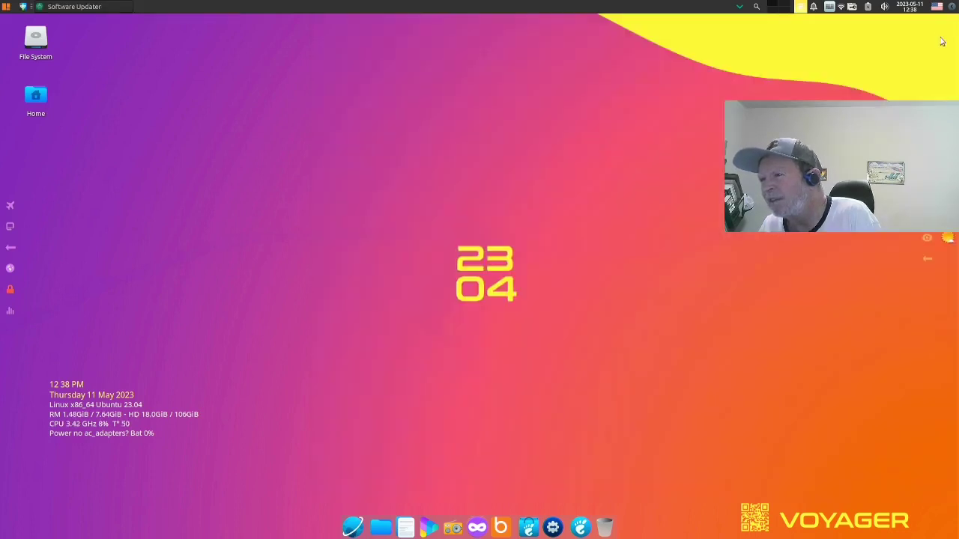
- View the home folder in the Thunar file manager, close it, and open a private Firefox browsing window
left_click(382, 526)
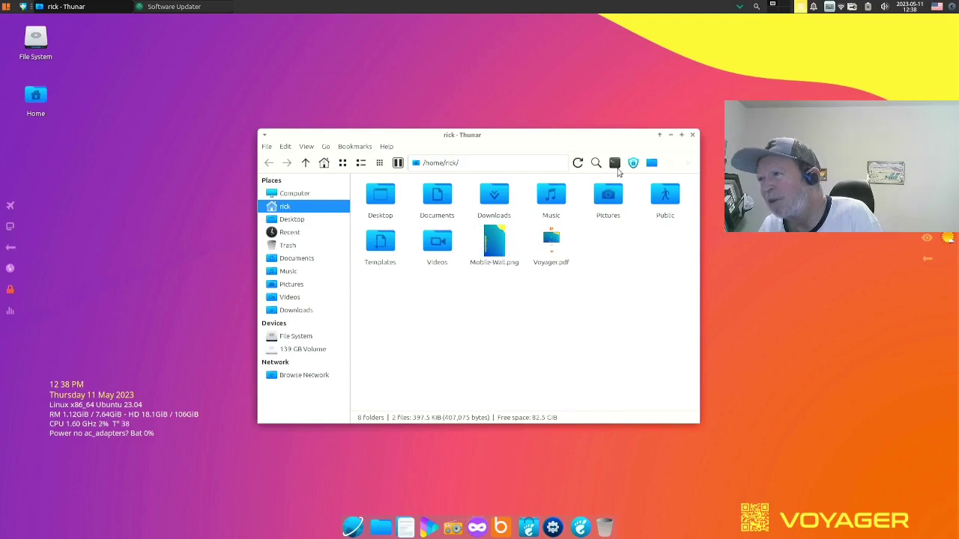
left_click(692, 137)
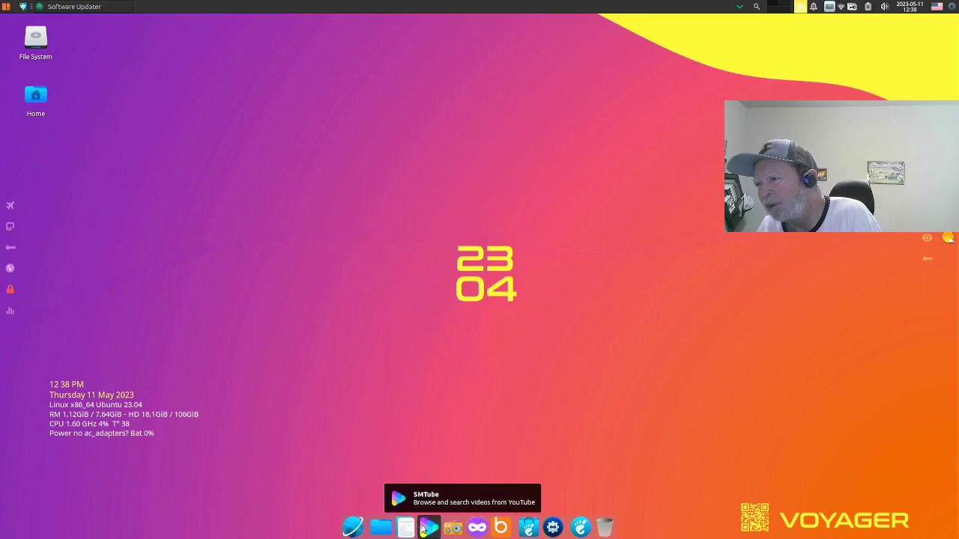
left_click(480, 528)
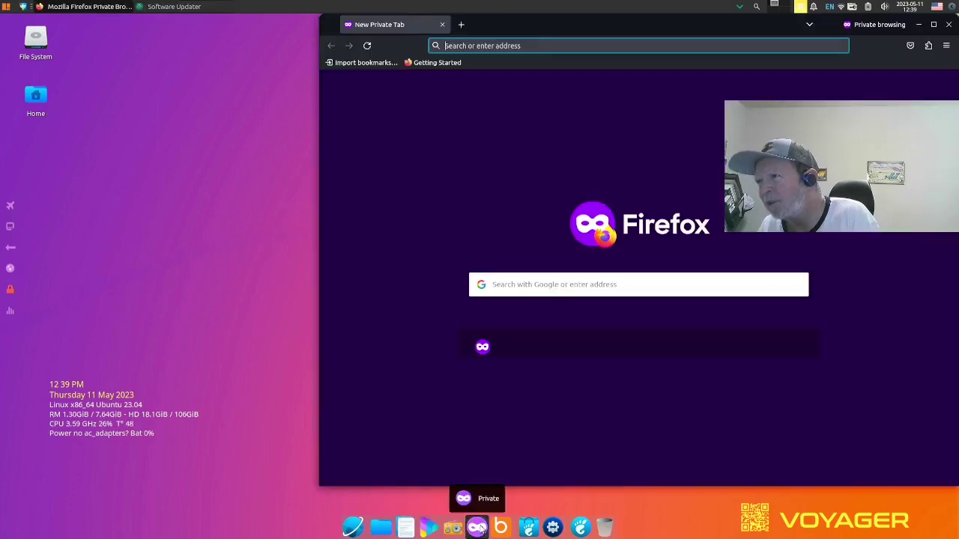
left_click(481, 528)
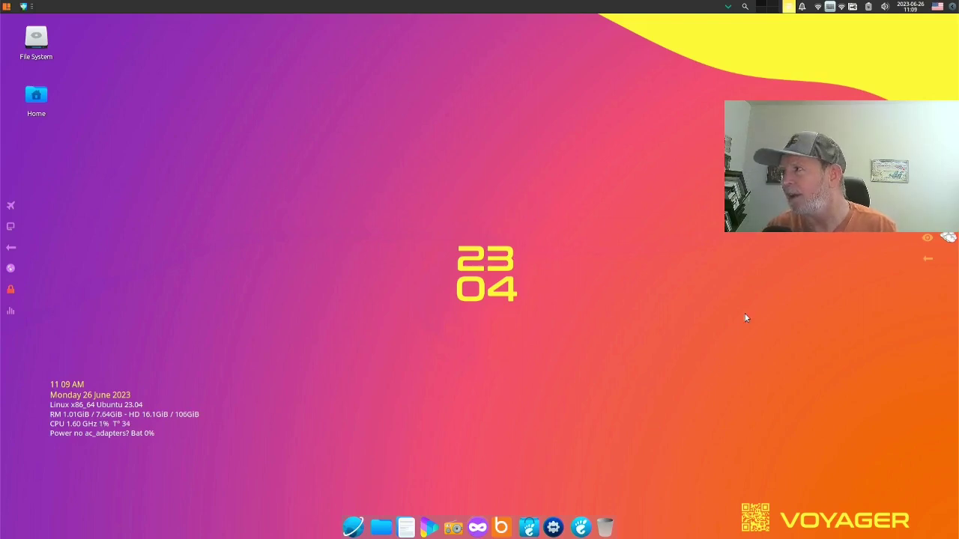
- Log out of the Xfce desktop and log back in to the Ubuntu session with the account password
left_click(953, 9)
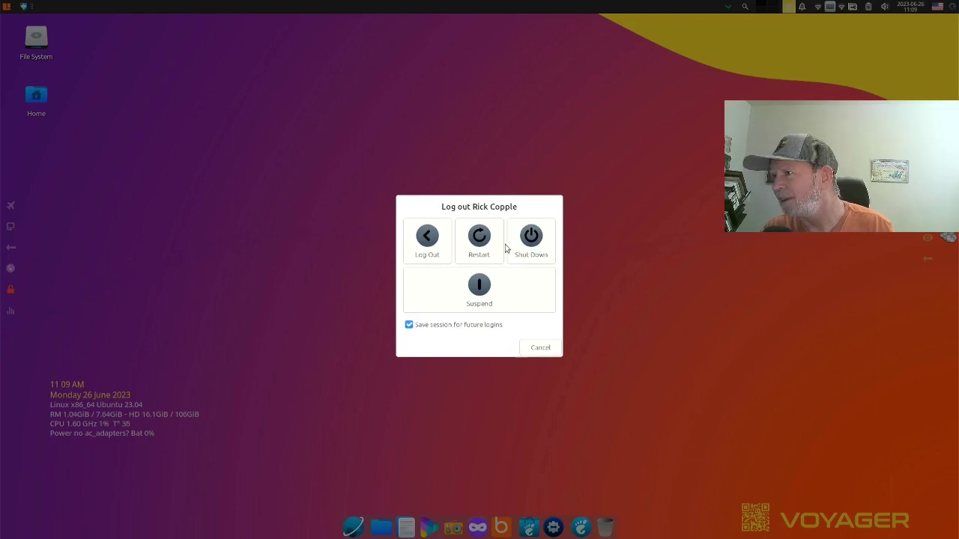
left_click(428, 239)
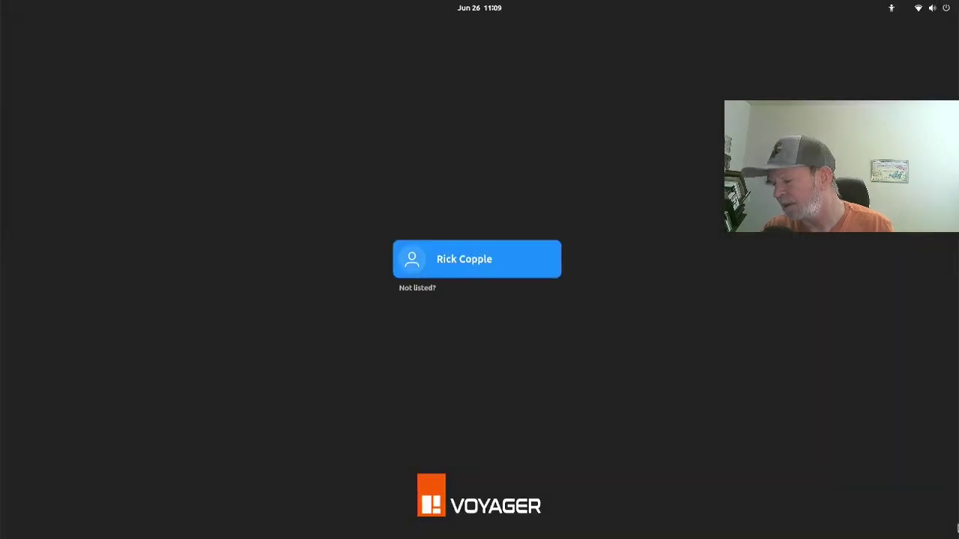
key("Return")
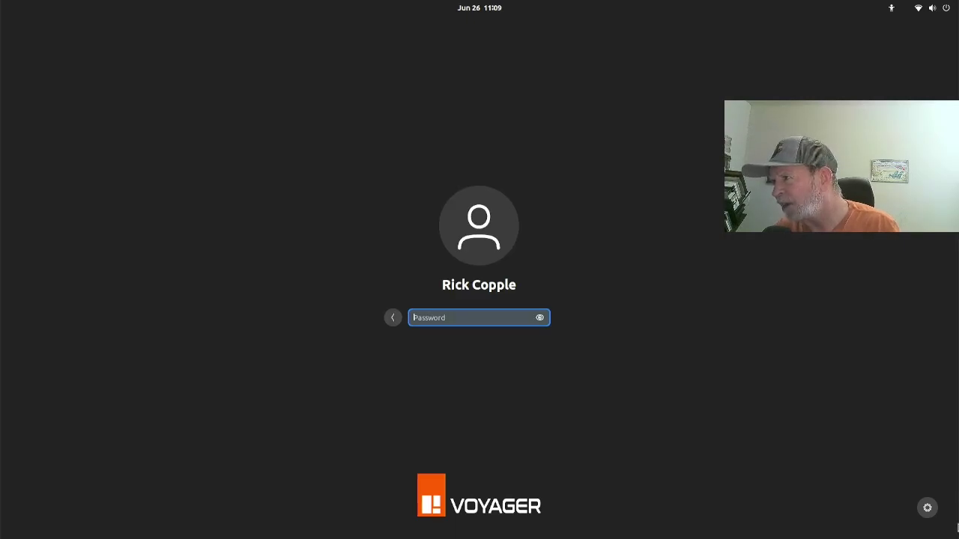
left_click(929, 512)
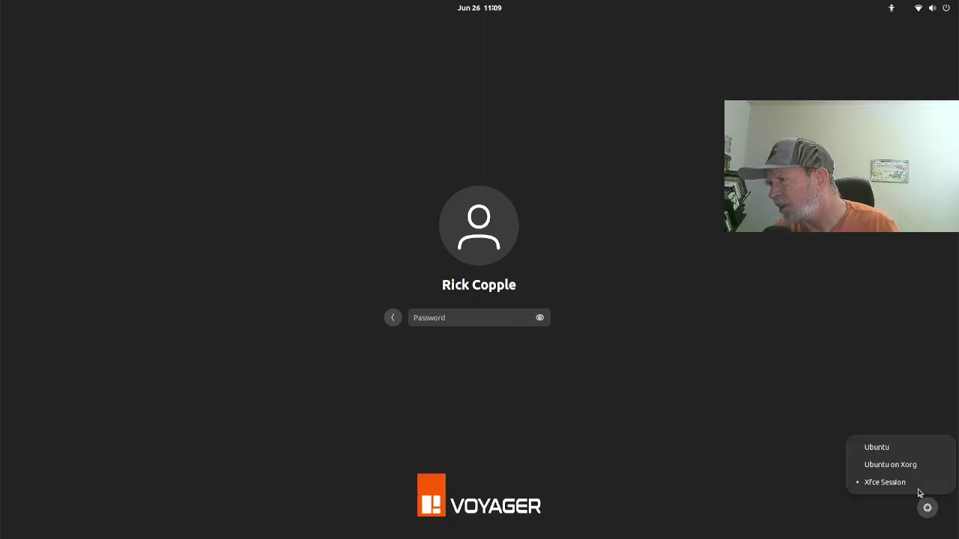
left_click(897, 453)
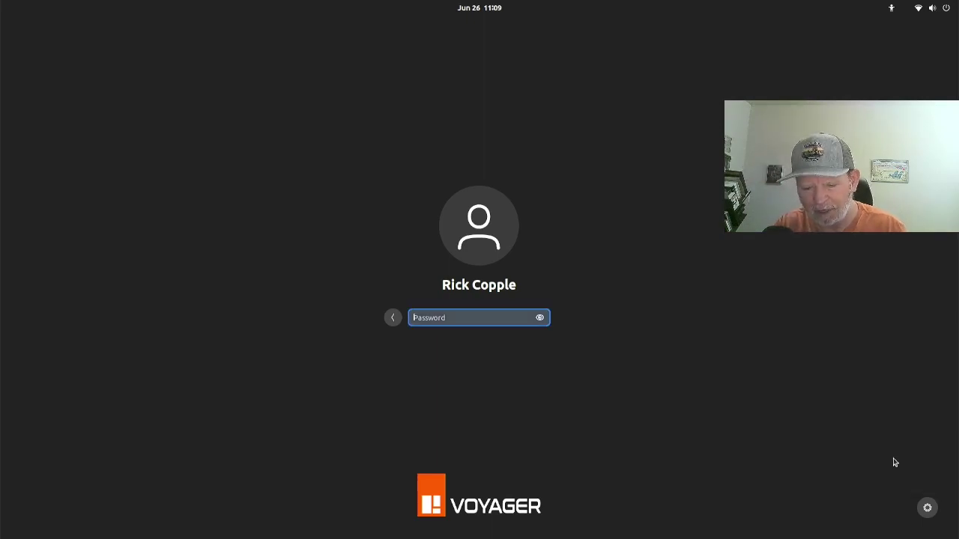
type("••••••")
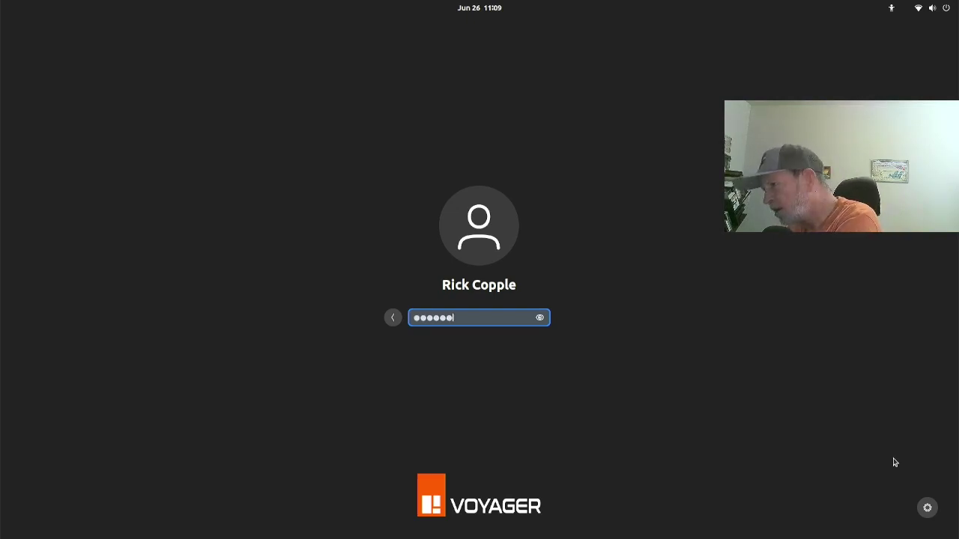
key("Return")
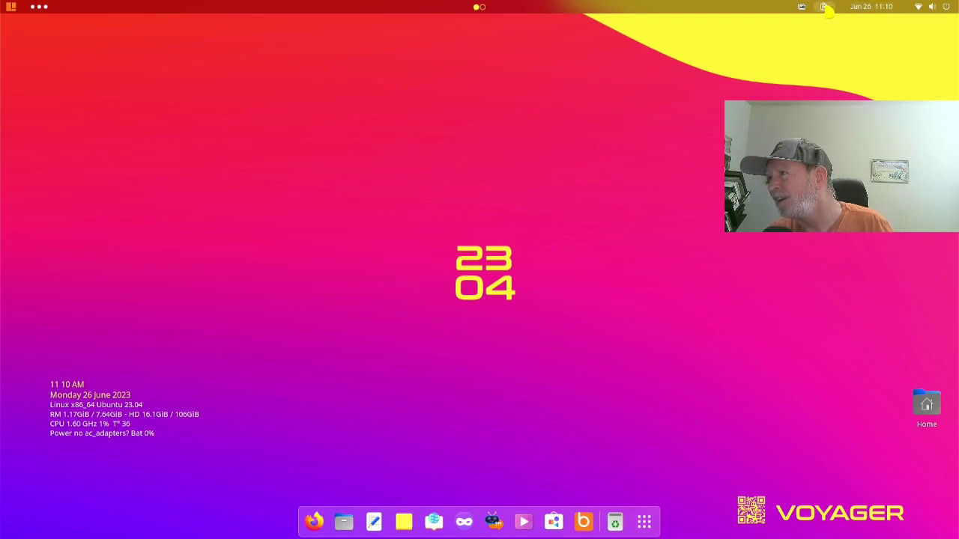
- Check the clipboard history indicator and the encrypted folders indicator, closing each one after viewing it
left_click(824, 7)
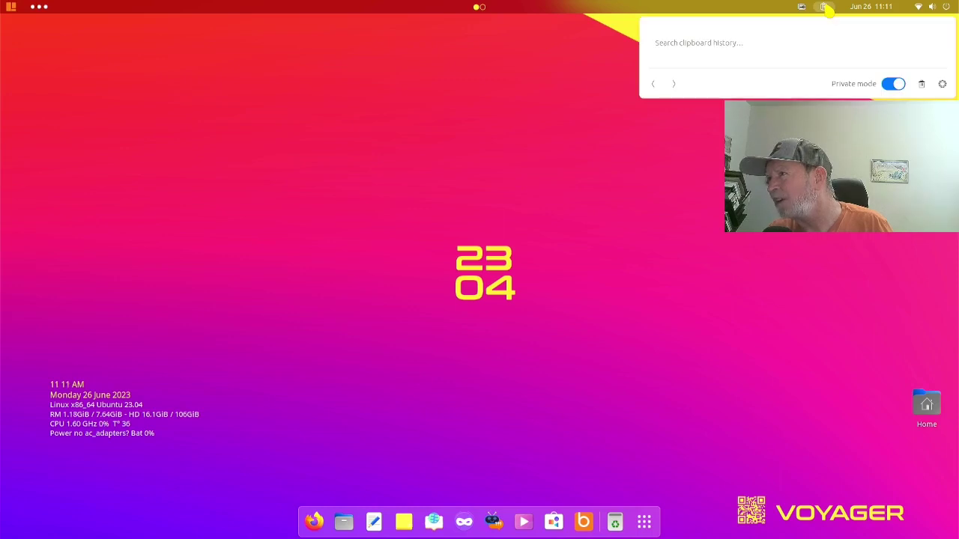
left_click(825, 7)
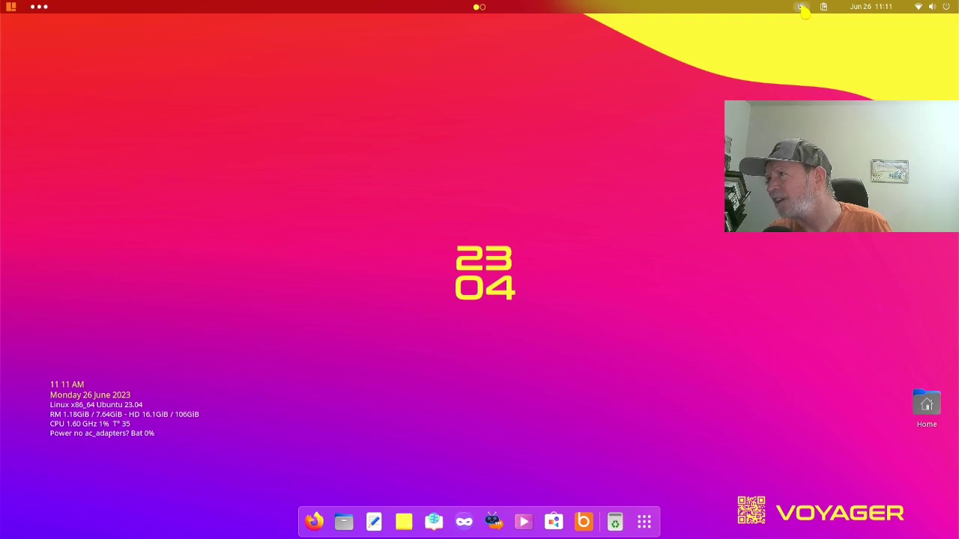
left_click(802, 8)
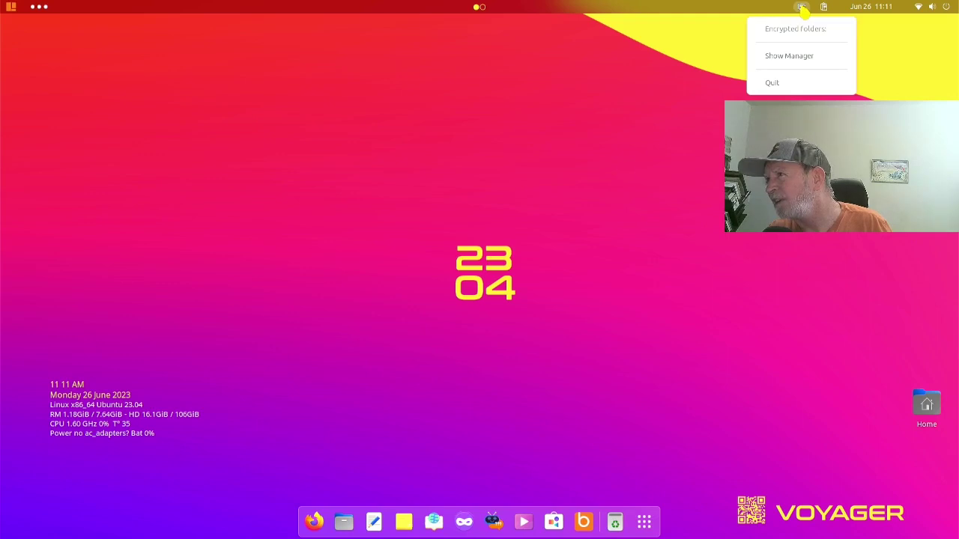
left_click(776, 17)
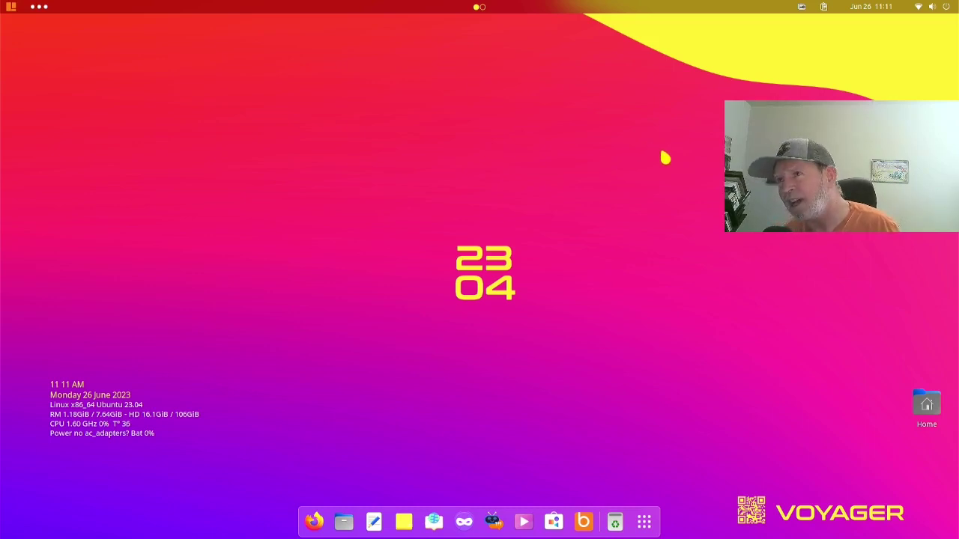
- Browse the application menu's Favorites, Frequent Apps, Pinned Apps and Accessories categories, viewing the Accessories list to its end
key("super")
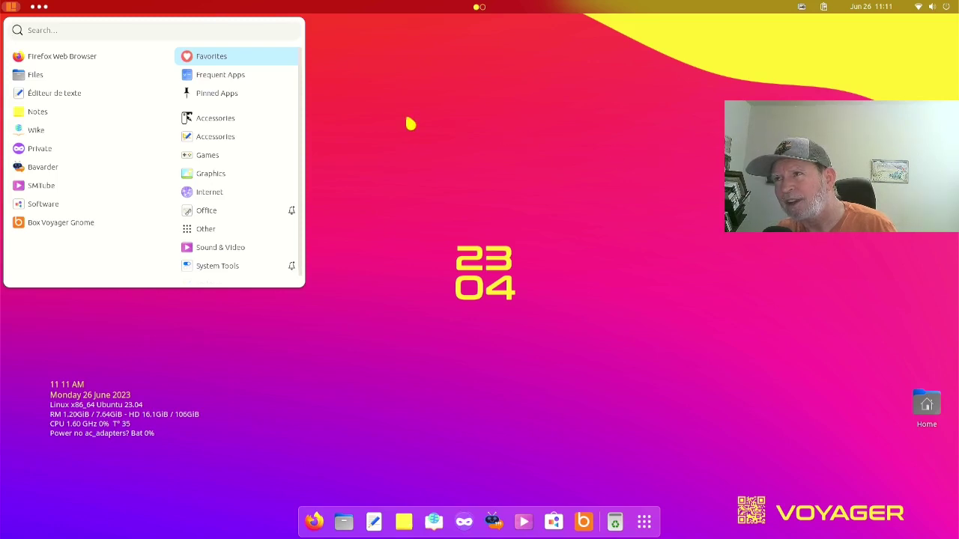
left_click(288, 82)
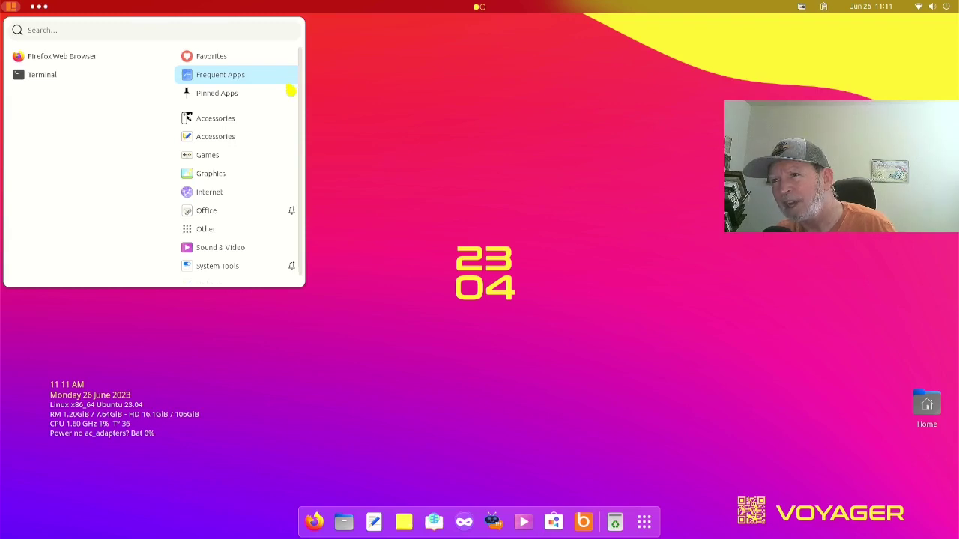
left_click(289, 92)
left_click(288, 118)
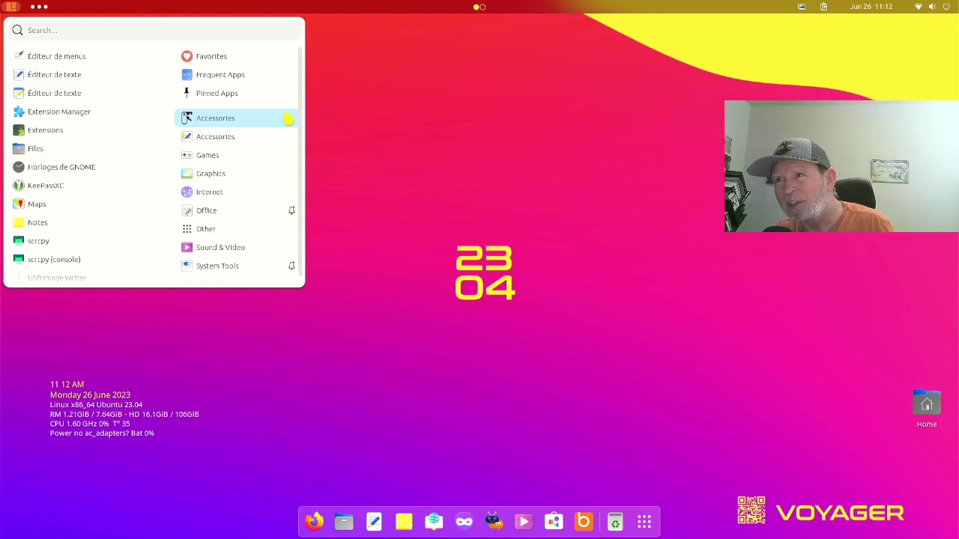
mouse_move(202, 96)
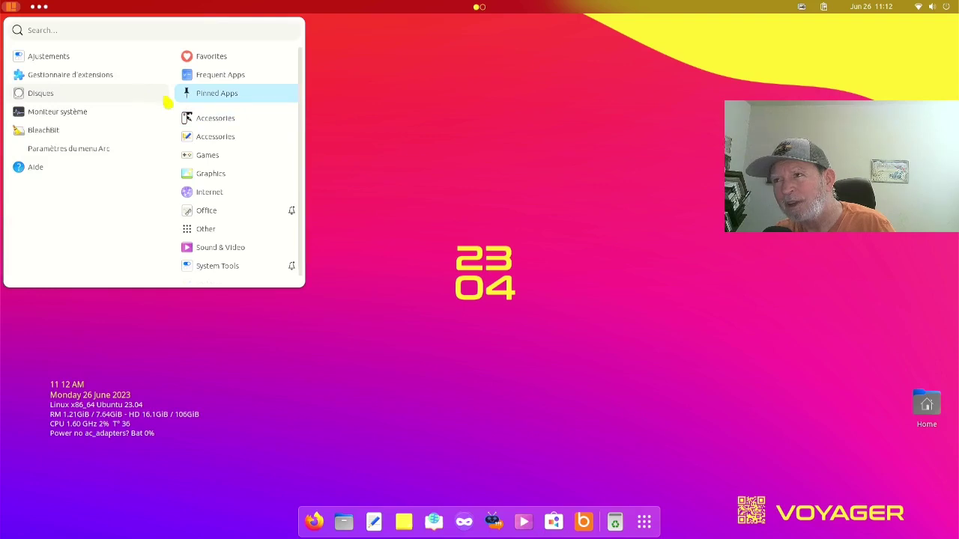
mouse_move(218, 118)
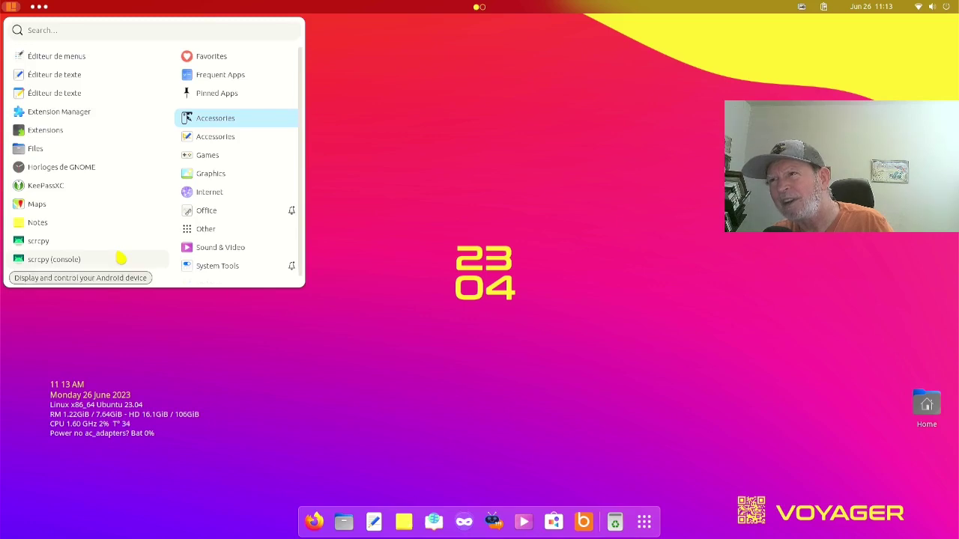
scroll(120, 259, "down", 1)
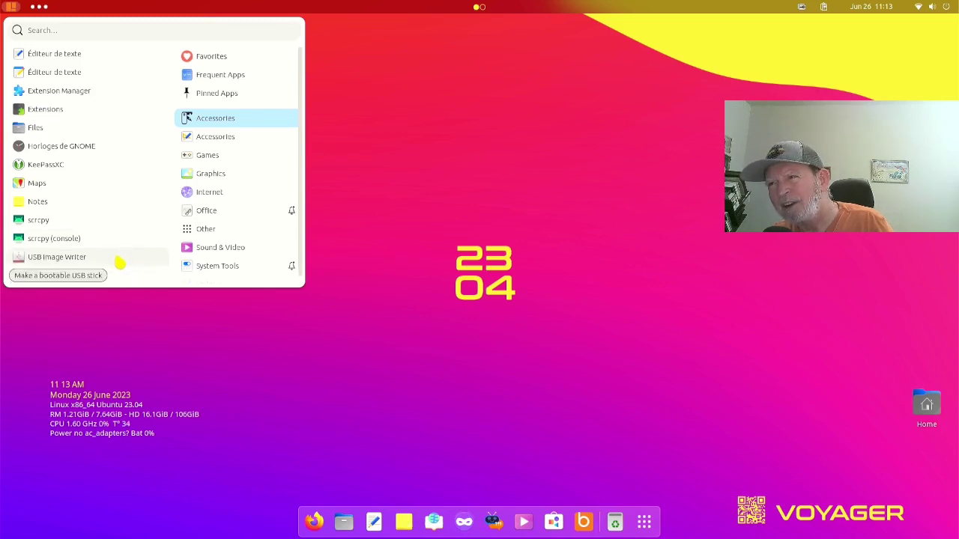
- Review the applications listed under the Games, Graphics and Internet categories of the application menu
mouse_move(215, 161)
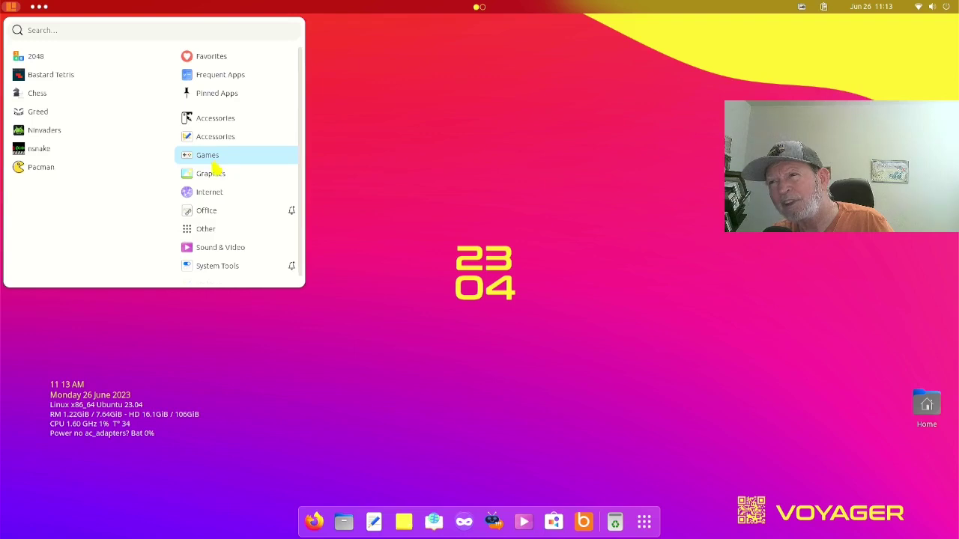
left_click(212, 173)
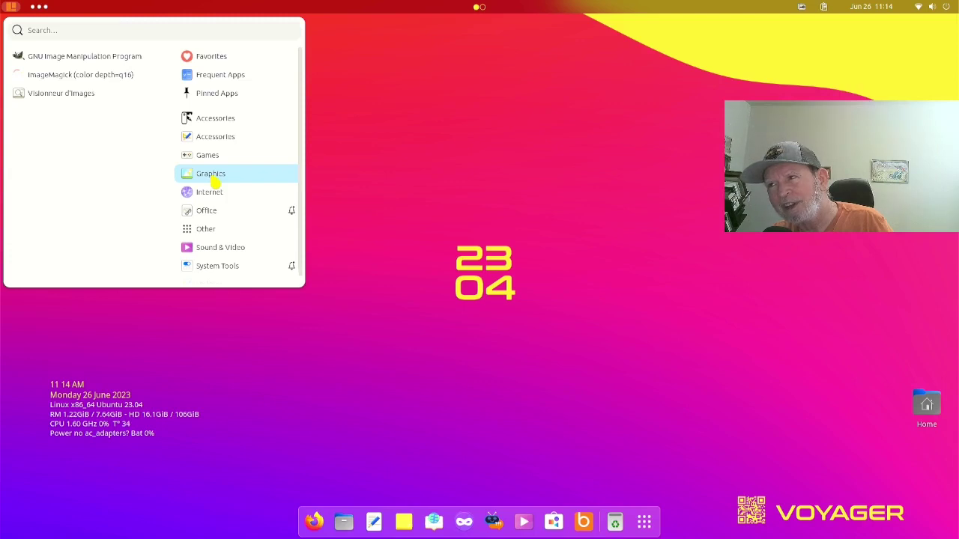
left_click(213, 193)
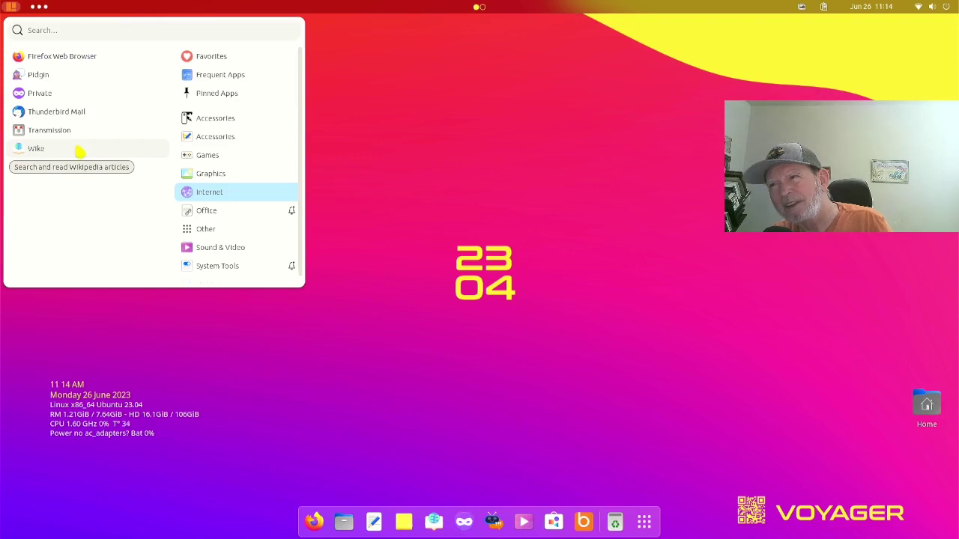
- Launch LibreOffice from the Office category, look over its Start Center, and close it
left_click(204, 213)
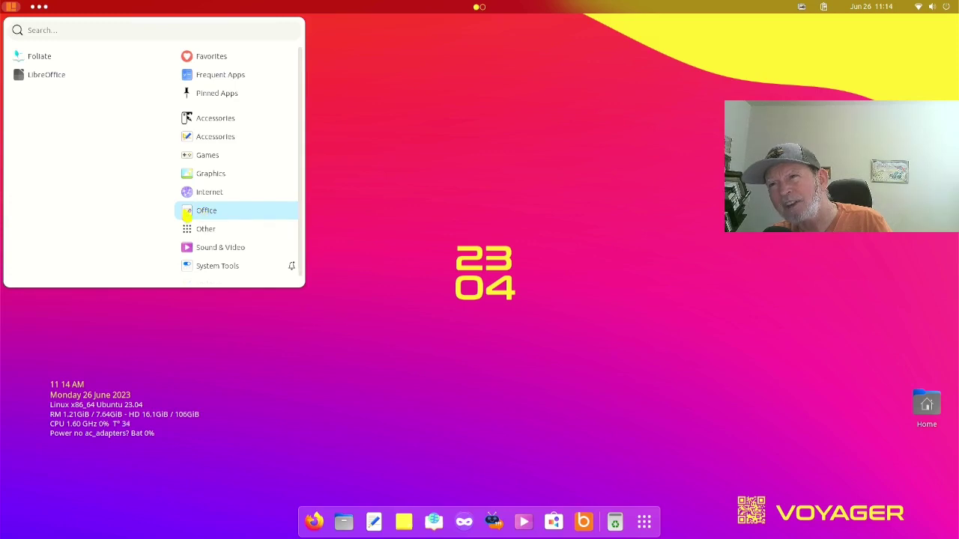
left_click(65, 81)
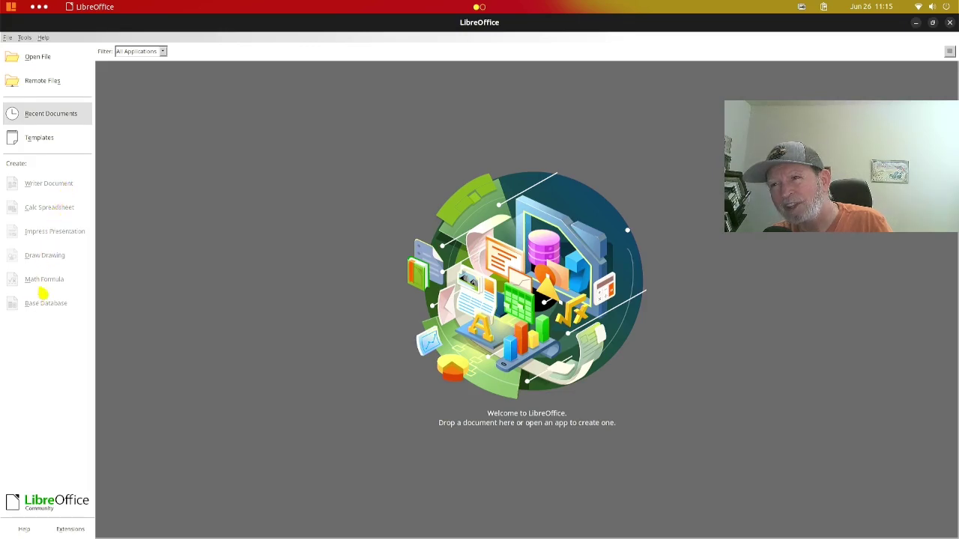
left_click(950, 23)
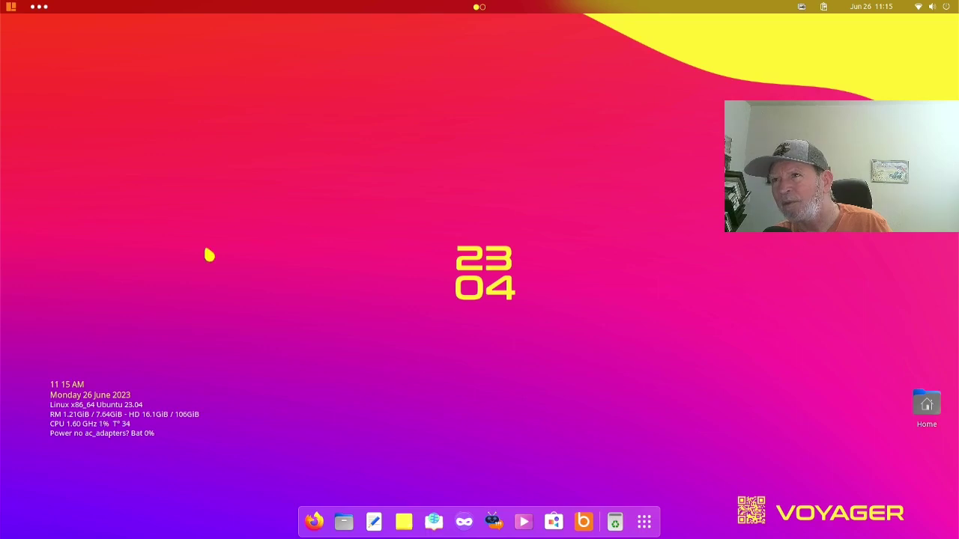
- Launch the Foliate e-book reader from the Office category, view its library window, and close it
left_click(11, 11)
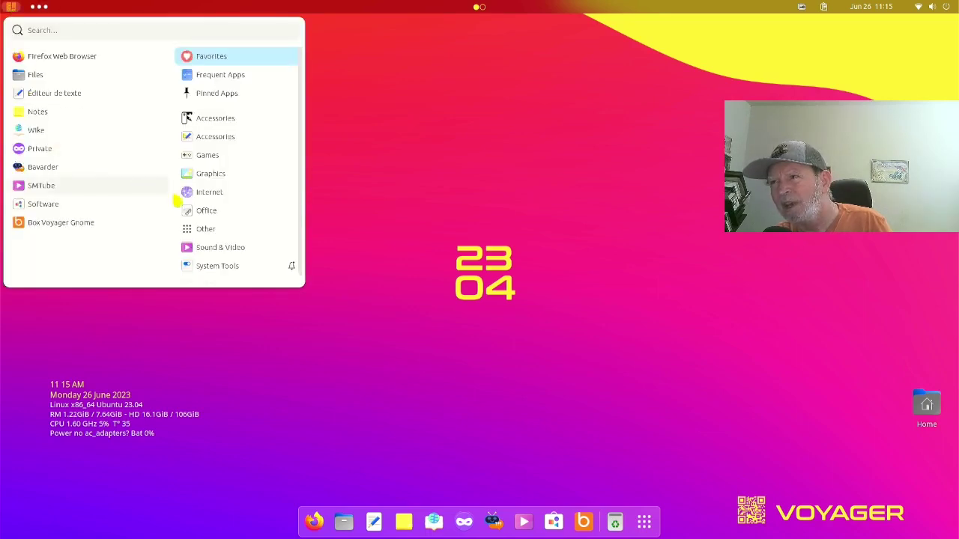
left_click(200, 213)
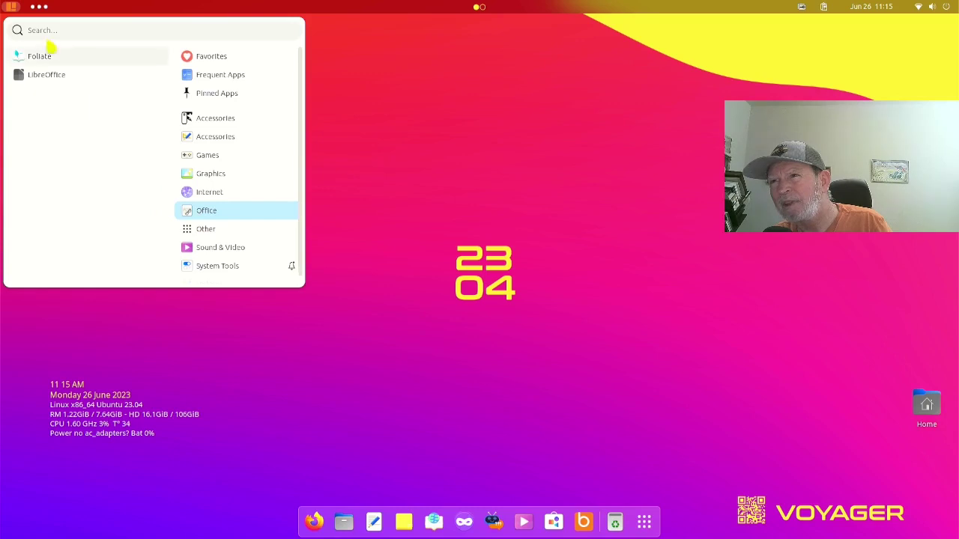
left_click(33, 60)
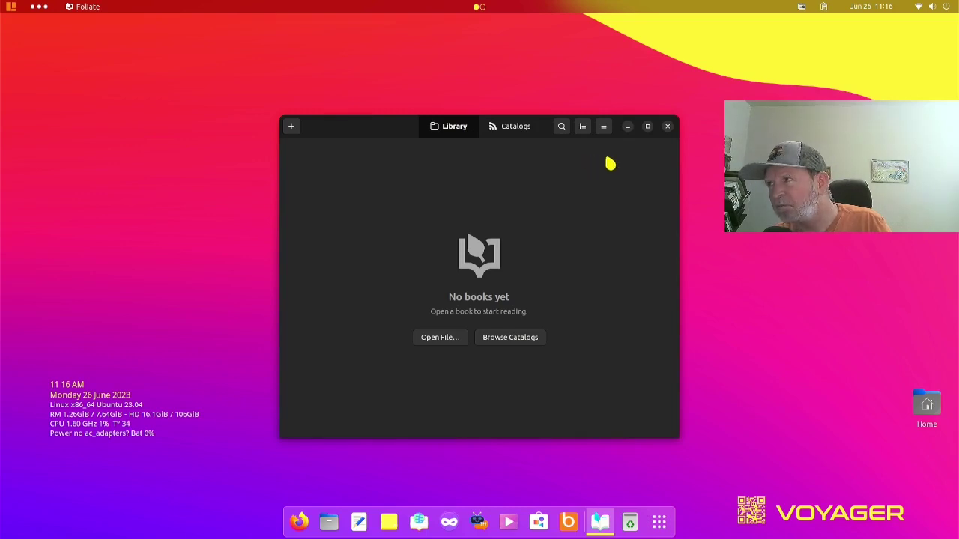
left_click(668, 127)
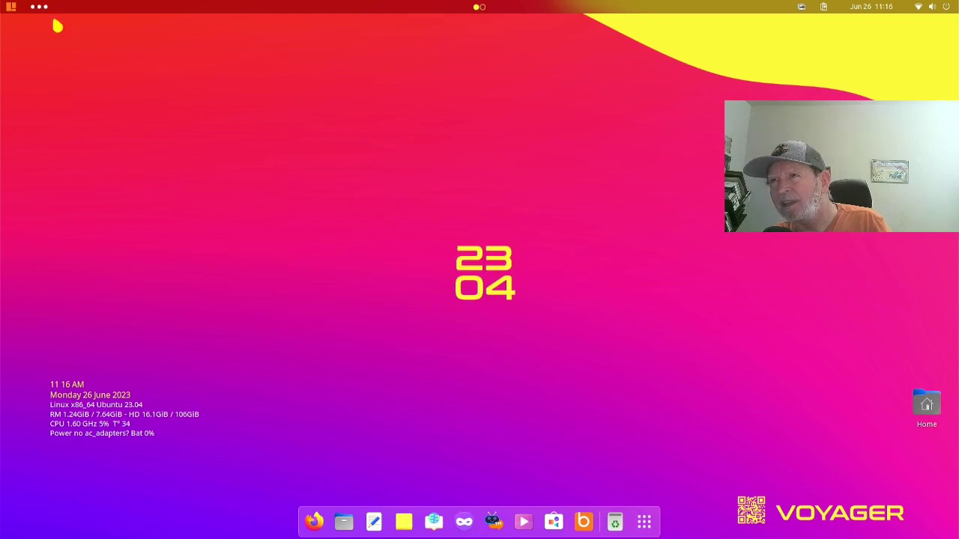
- Review the Other, Sound & Video, System Tools and Utilities categories in the application menu, then close the menu
left_click(20, 9)
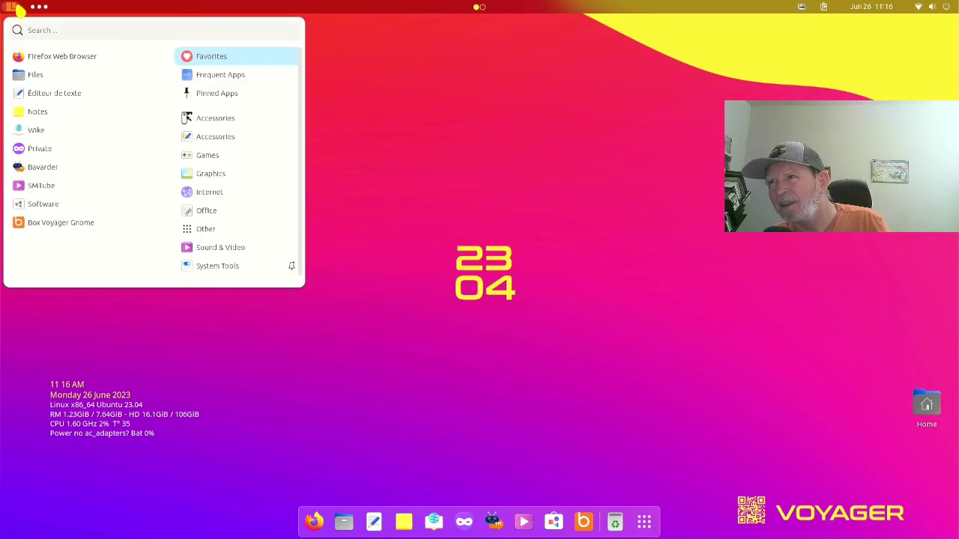
mouse_move(207, 231)
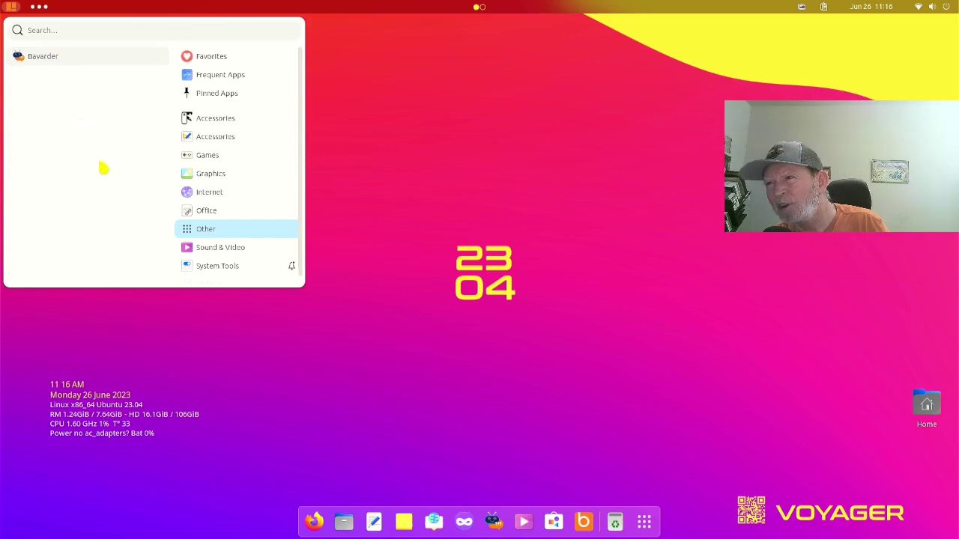
left_click(186, 253)
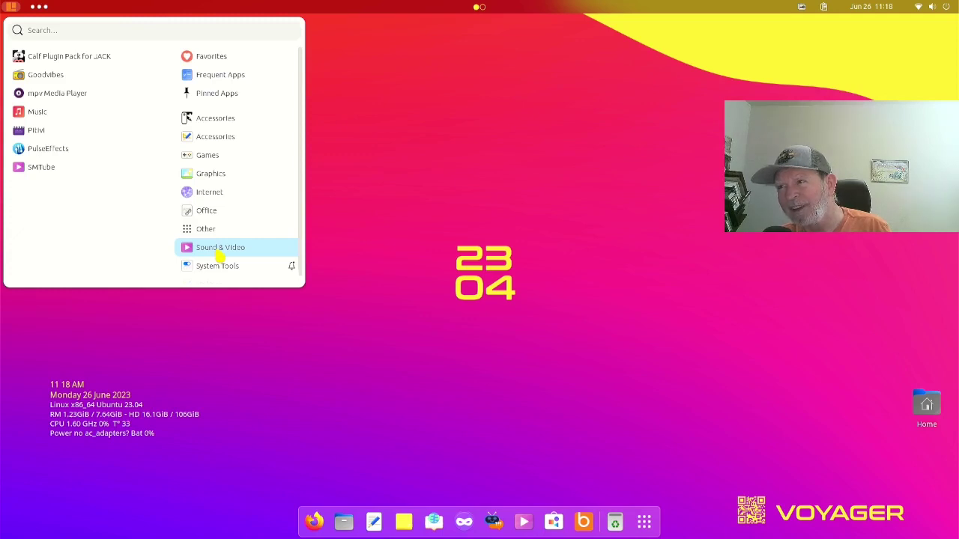
left_click(223, 263)
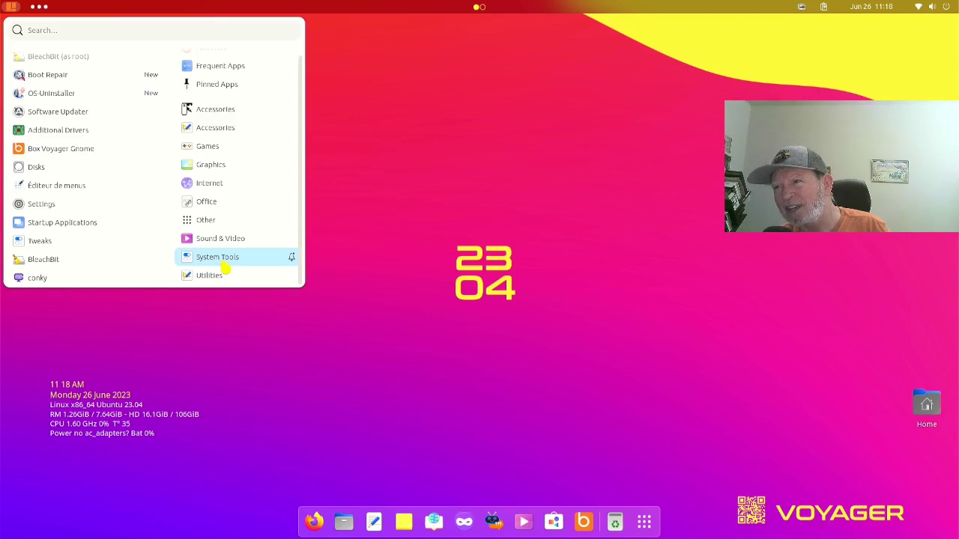
scroll(166, 251, "down", 3)
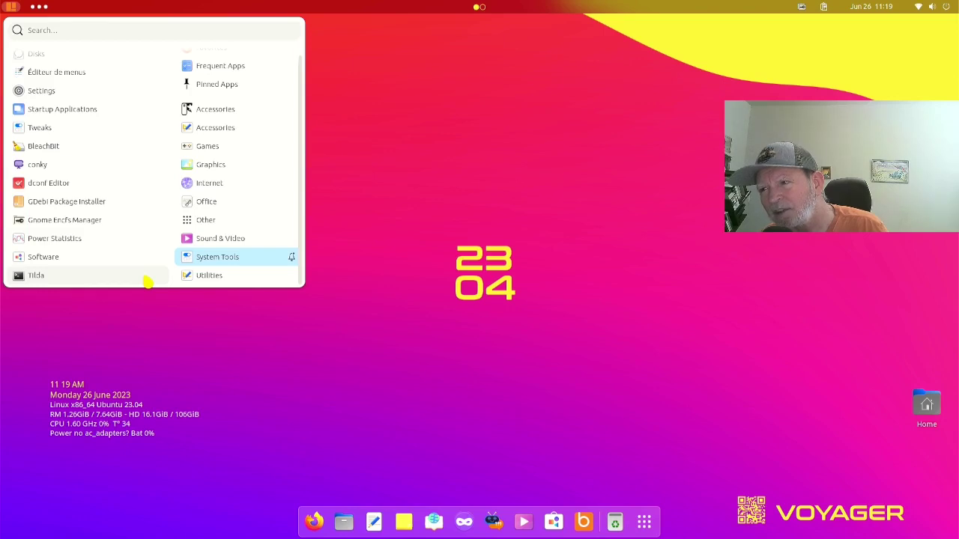
left_click(211, 276)
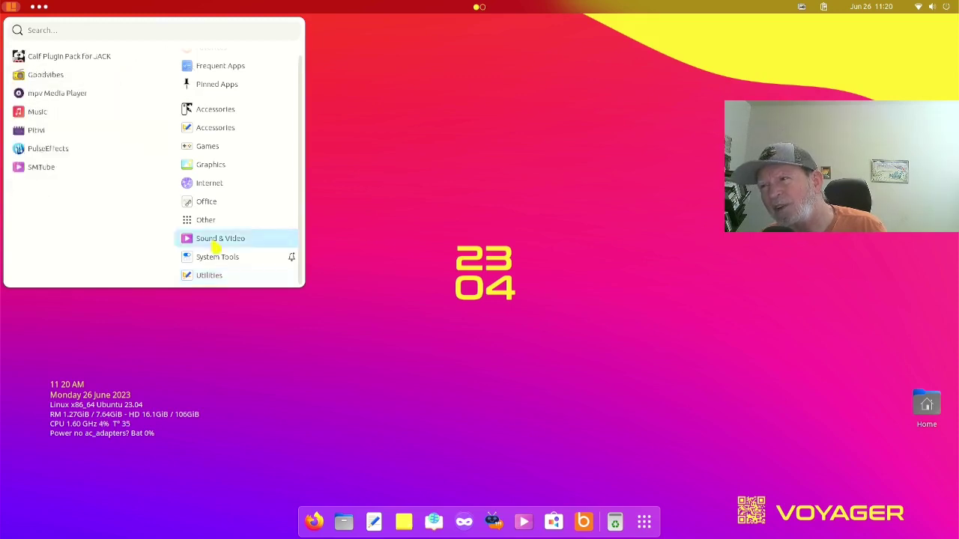
mouse_move(277, 258)
left_click(379, 314)
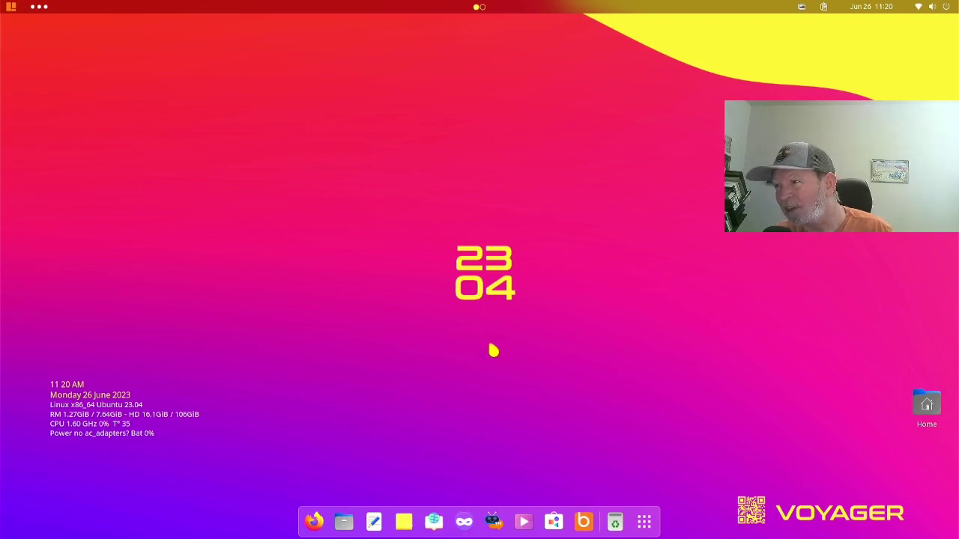
- Open the desktop background settings, apply the snowy mountain wallpaper, and move the Settings window aside temporarily to view it
right_click(537, 332)
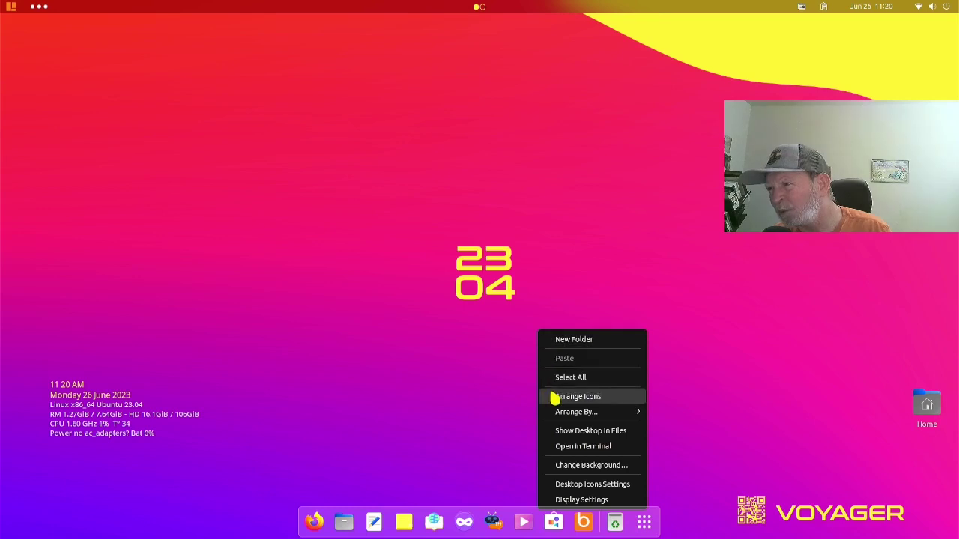
left_click(560, 466)
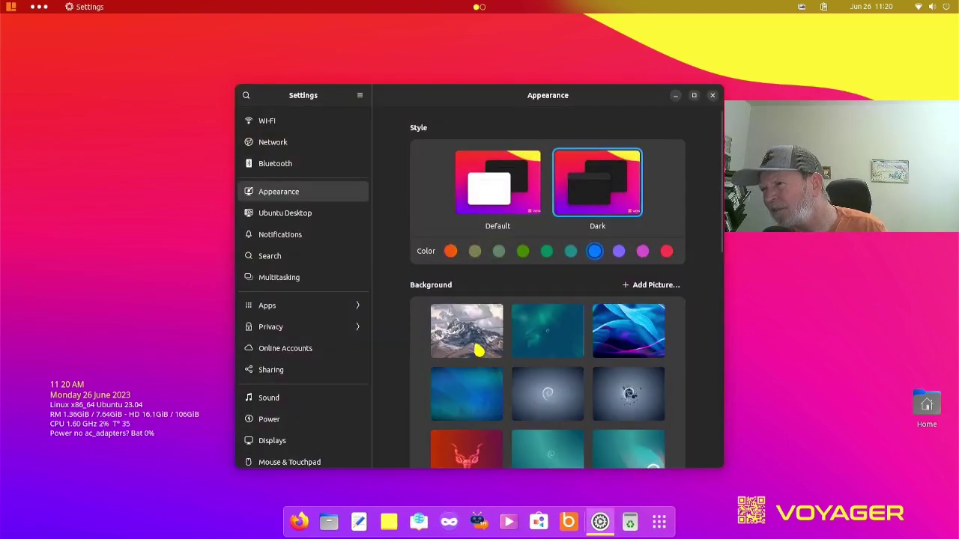
left_click(478, 350)
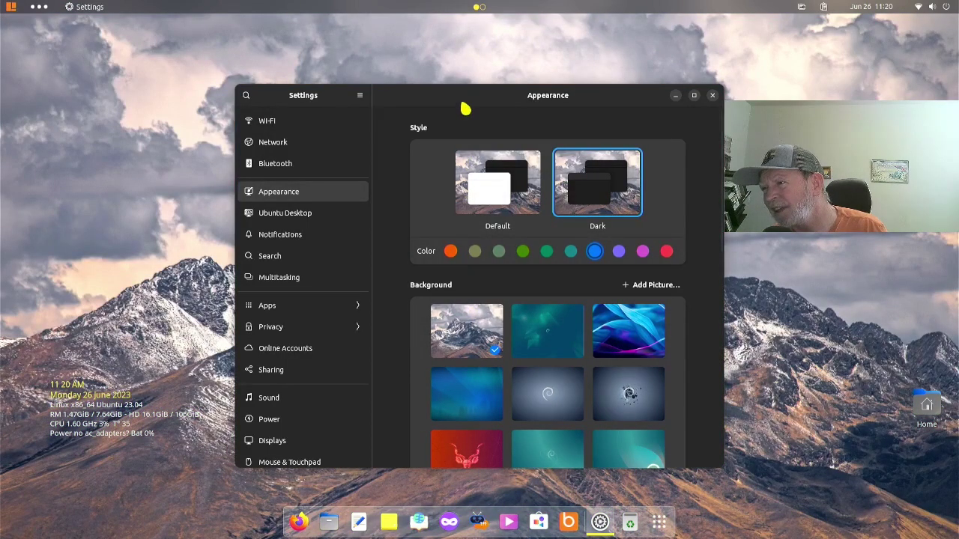
left_click_drag(465, 109, 428, 495)
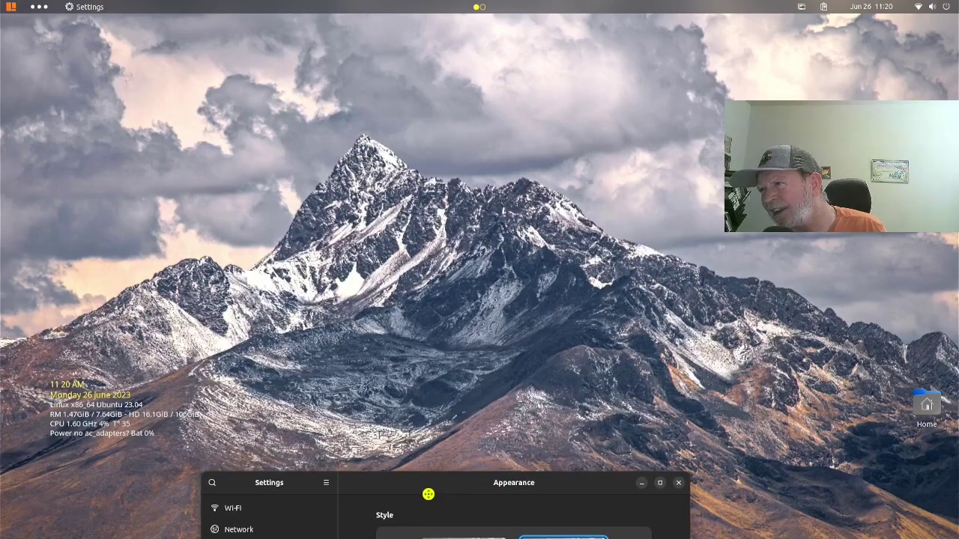
left_click_drag(428, 494, 407, 113)
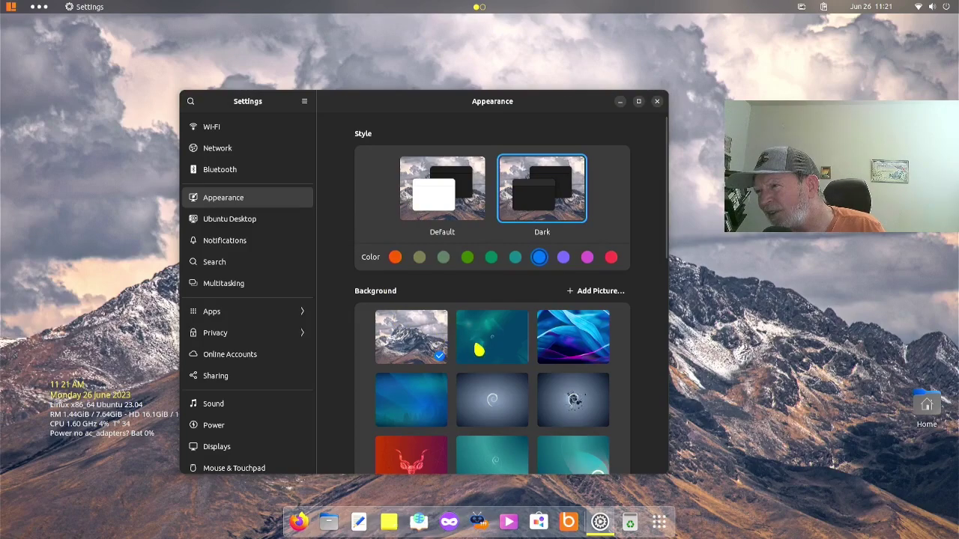
- Try the blue and purple abstract wave wallpaper and the blue forest wallpaper as the desktop background
left_click(568, 357)
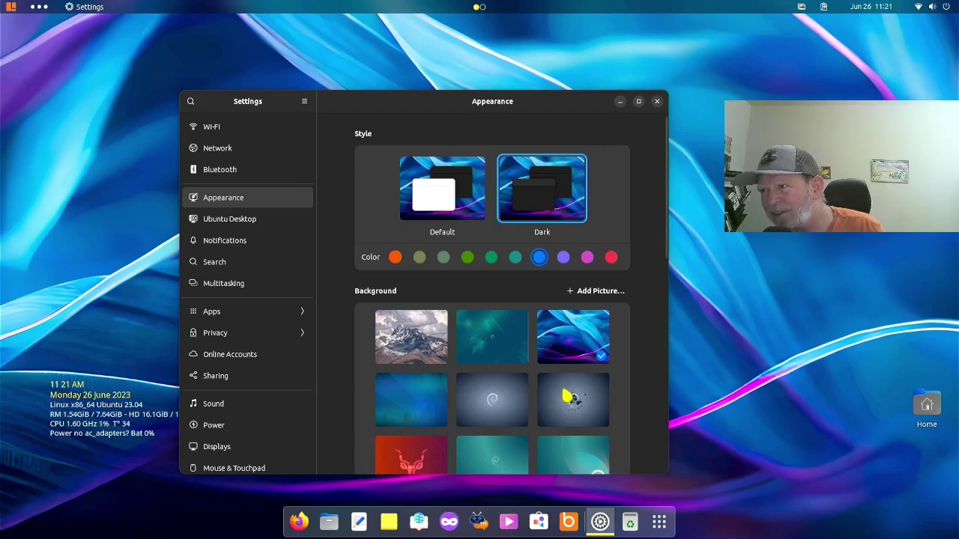
left_click(438, 395)
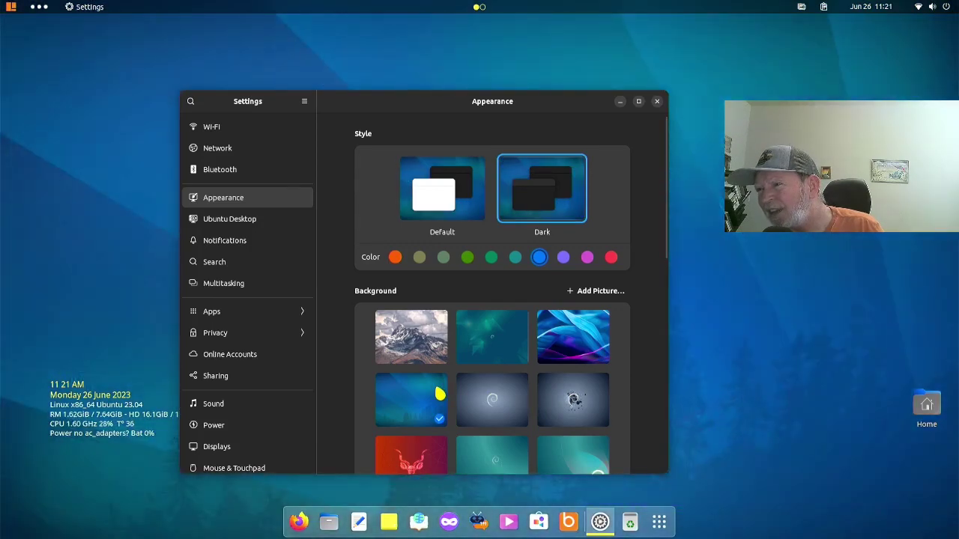
- Try the dark teal Debian moon wallpaper, moving the Settings window aside temporarily to view the desktop
scroll(440, 395, "down", 3)
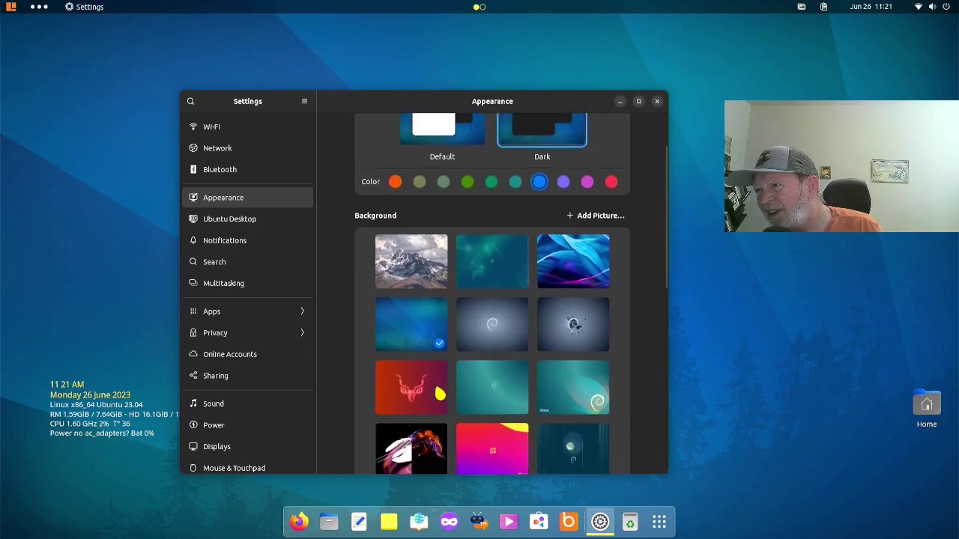
scroll(440, 393, "down", 1)
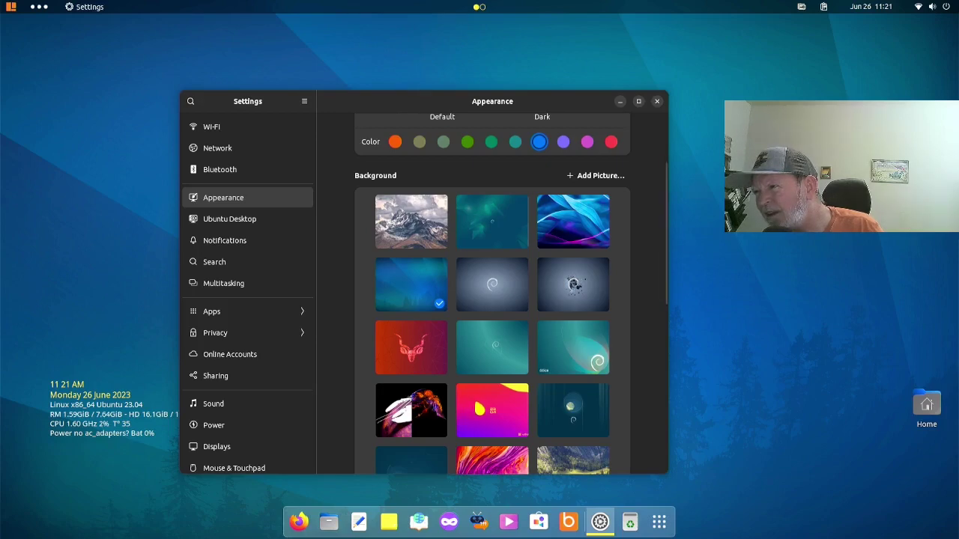
scroll(487, 414, "down", 1)
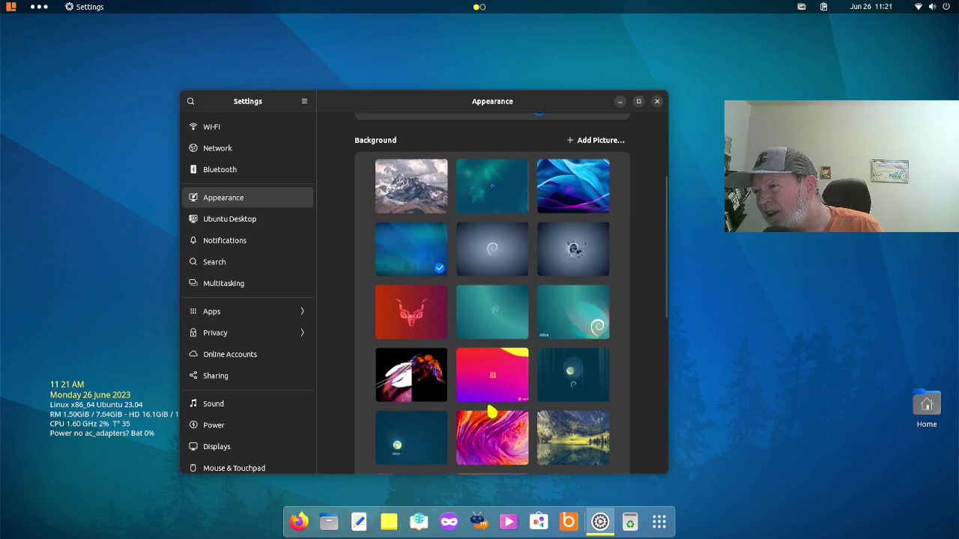
left_click(566, 387)
left_click_drag(430, 100, 487, 408)
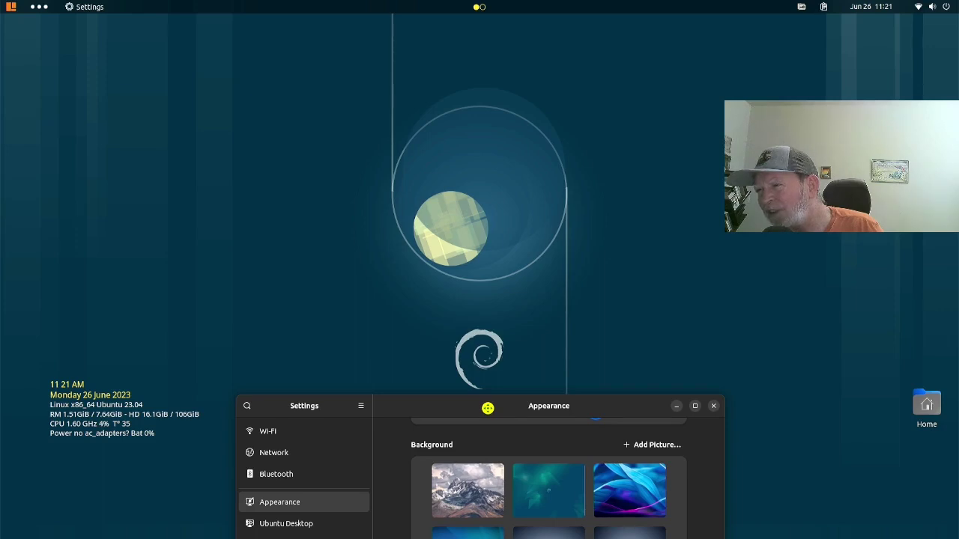
left_click_drag(488, 409, 381, 102)
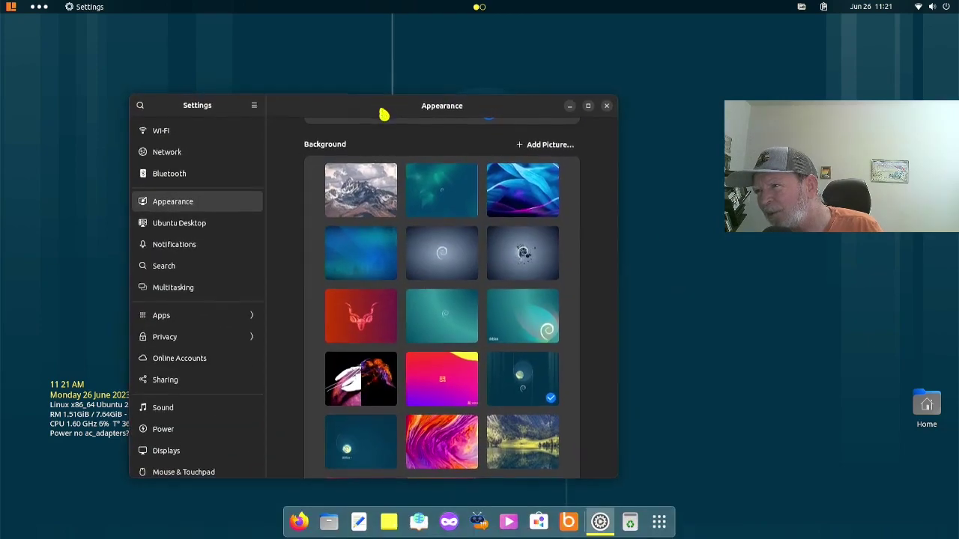
- Preview the multicoloured paint-swirl wallpaper, reapply the snowy mountain background, and close Settings
scroll(438, 328, "down", 3)
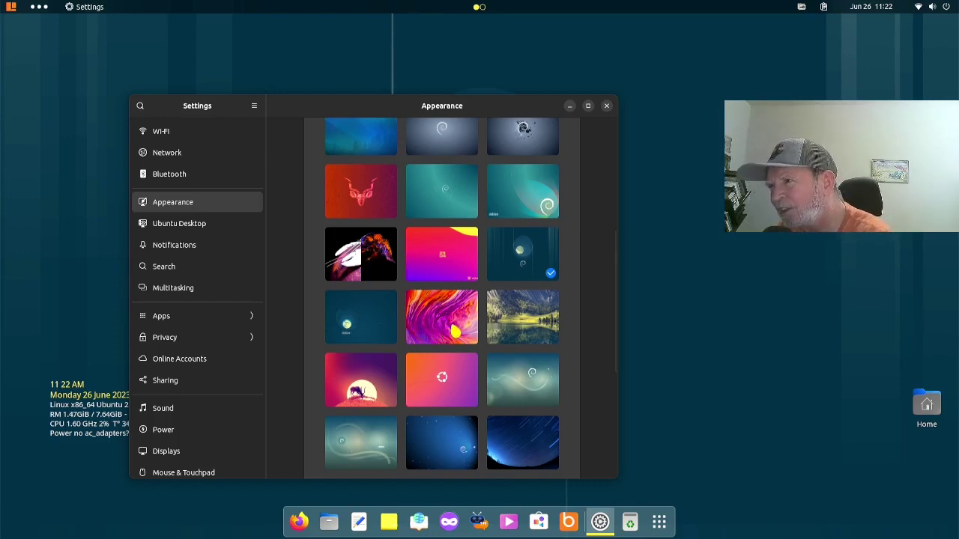
left_click(455, 329)
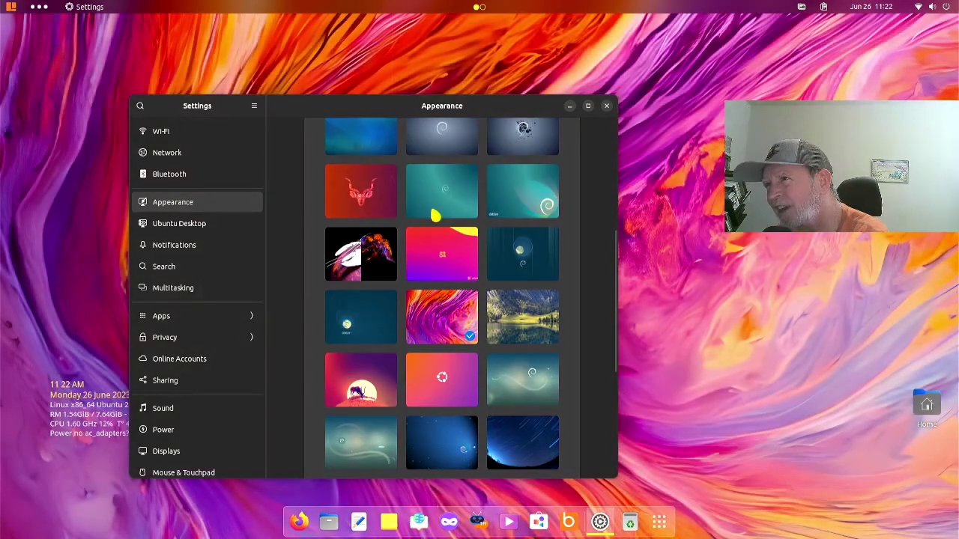
left_click_drag(337, 106, 382, 76)
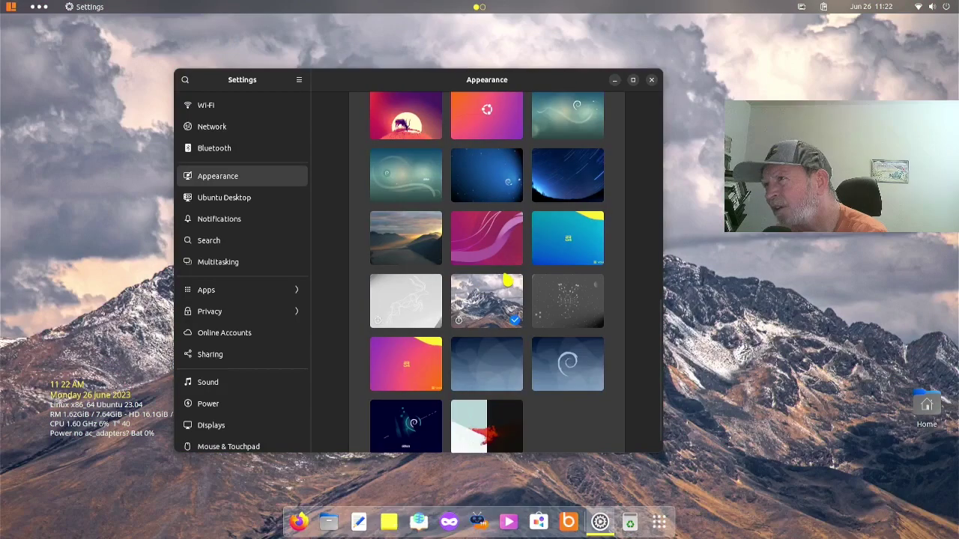
left_click(651, 81)
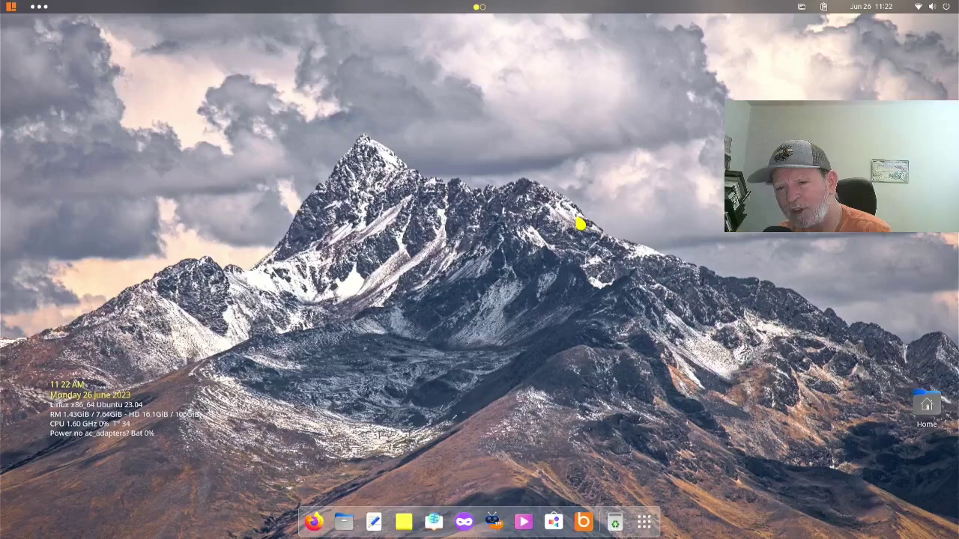
- Open a terminal and check the kernel name and release with uname -rs
key("ctrl+alt+t")
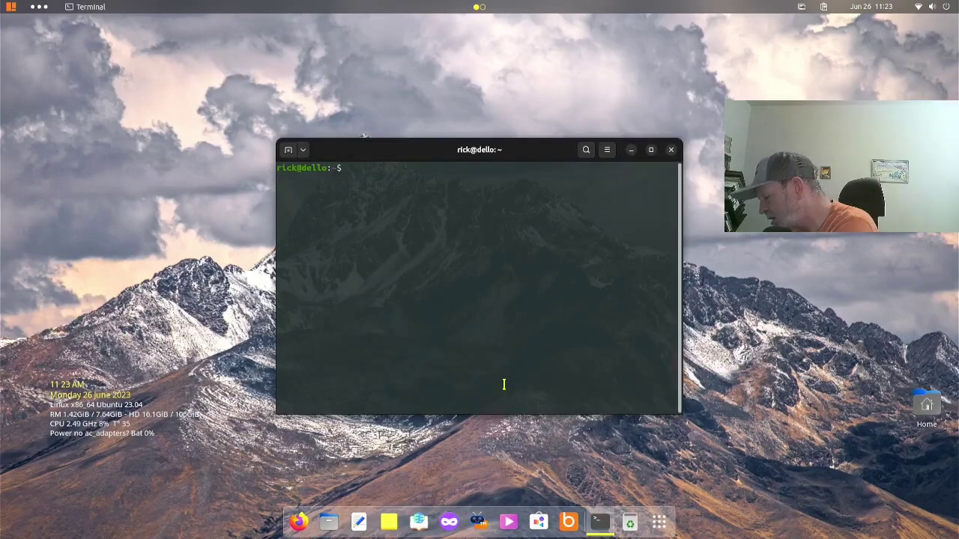
type("uname ")
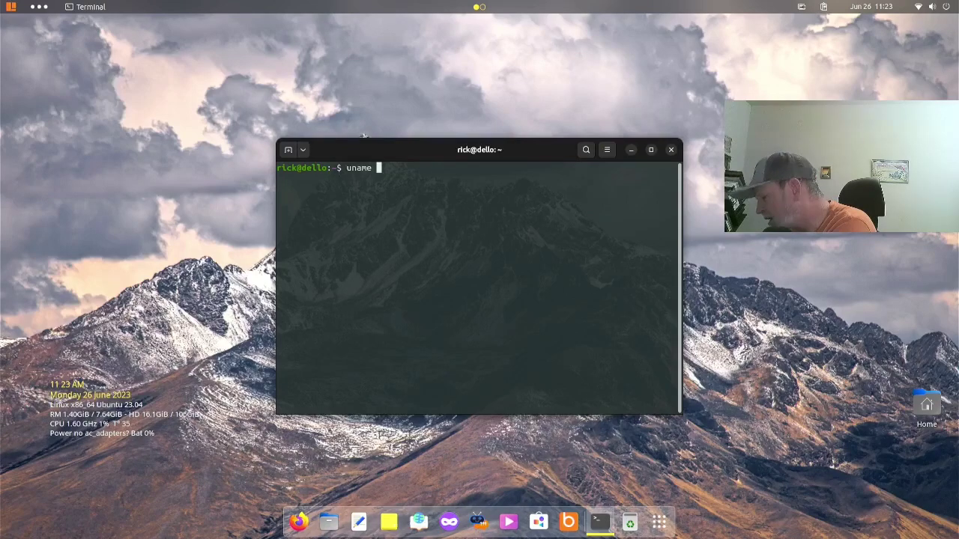
type("-rs")
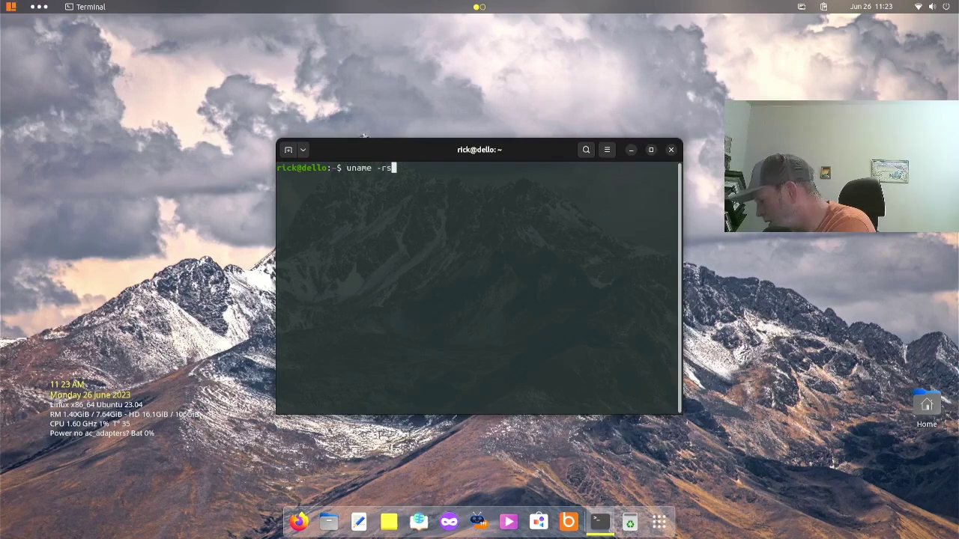
key("Return")
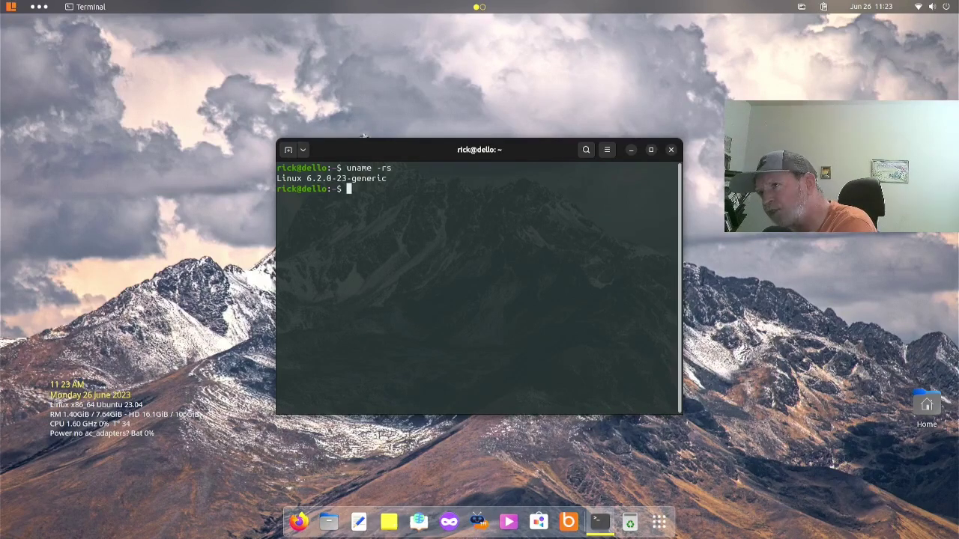
- Enlarge the terminal text by three zoom levels and display the system information with neofetch
key("ctrl+plus")
key("ctrl+plus")
key("ctrl+plus")
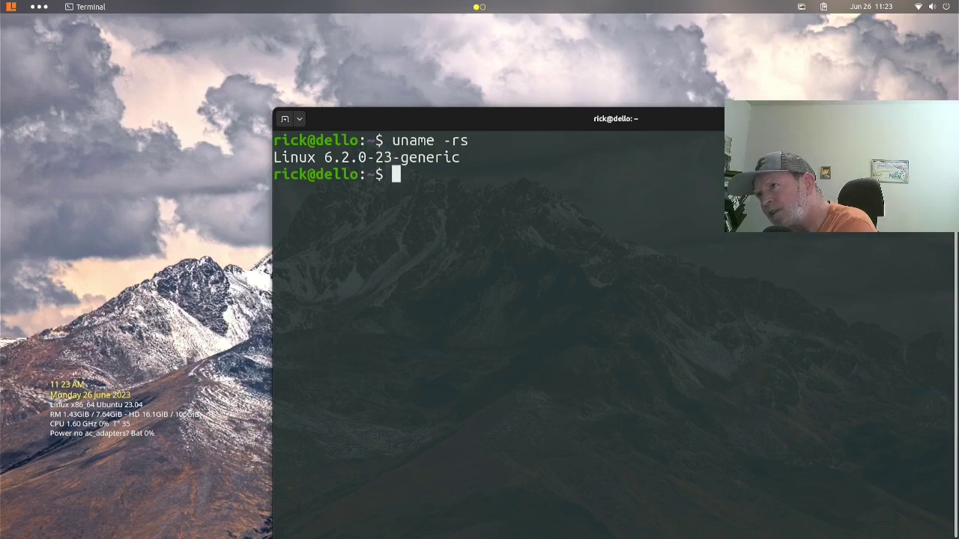
type("neofe")
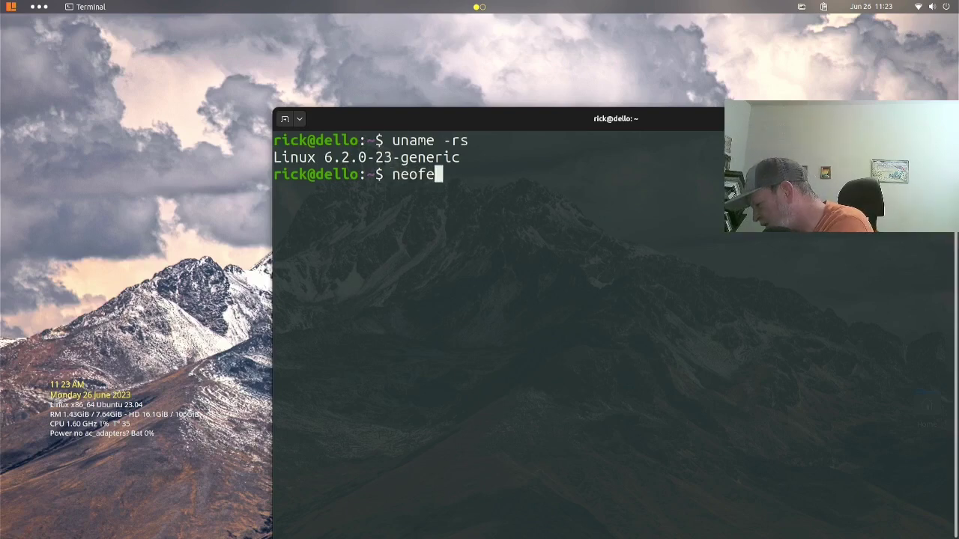
type("tch")
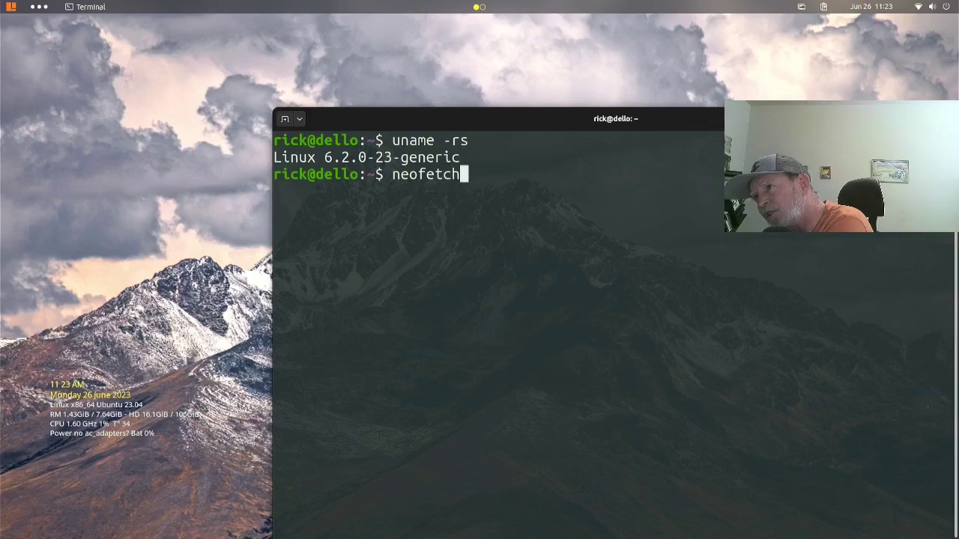
key("Return")
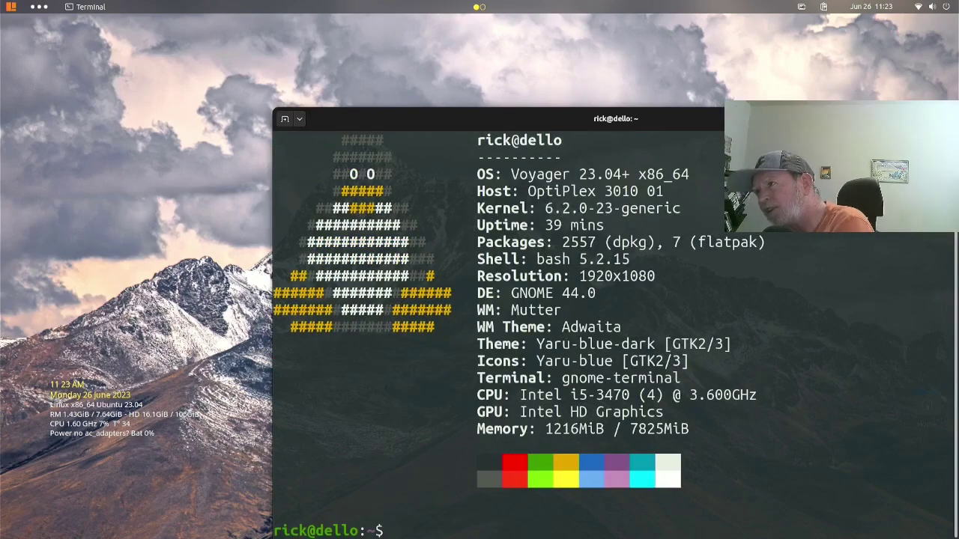